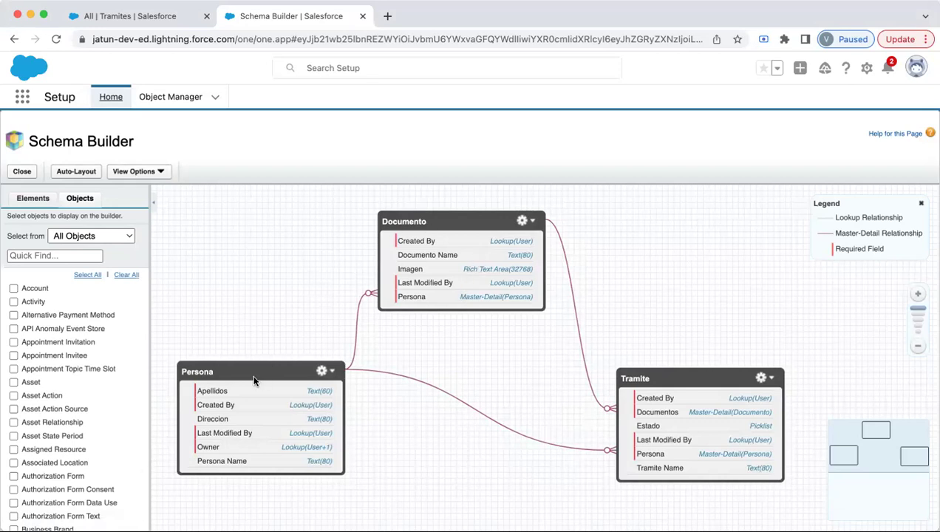
- Rearrange the schema diagram by moving the Persona object up and left and the Documento object to the canvas's upper edge
{"action": "left_click_drag", "start_coordinate": [252, 378], "coordinate": [240, 319]}
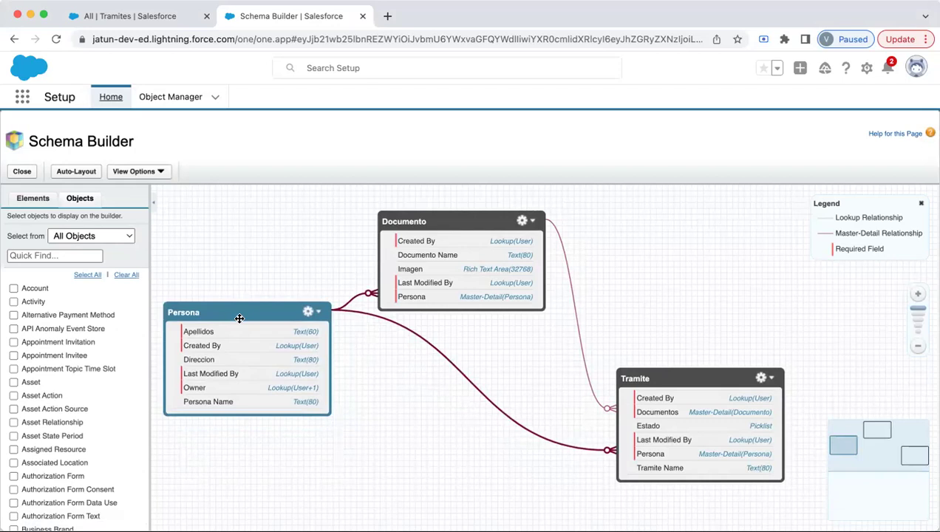
{"action": "left_click_drag", "start_coordinate": [431, 216], "coordinate": [432, 189]}
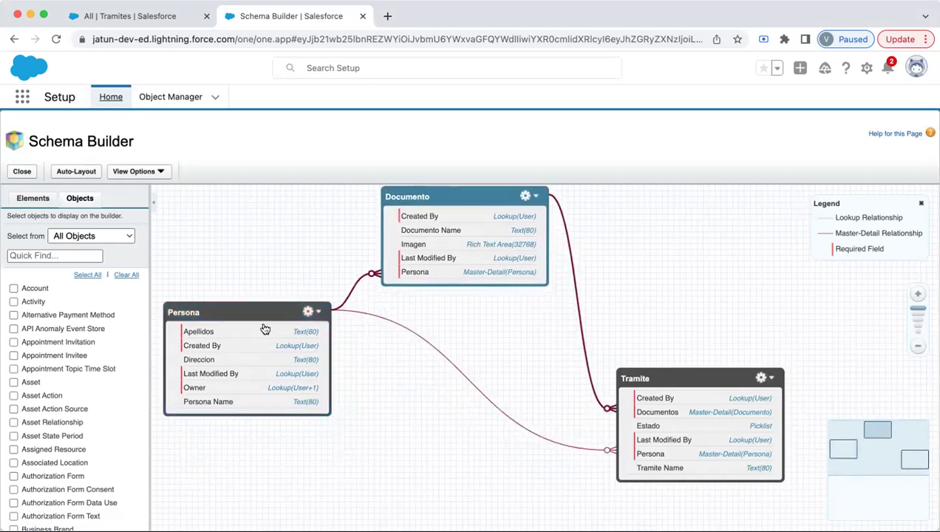
{"action": "mouse_move", "coordinate": [252, 309]}
{"action": "left_mouse_down"}
{"action": "mouse_move", "coordinate": [252, 274]}
{"action": "mouse_move", "coordinate": [256, 324]}
{"action": "left_mouse_up"}
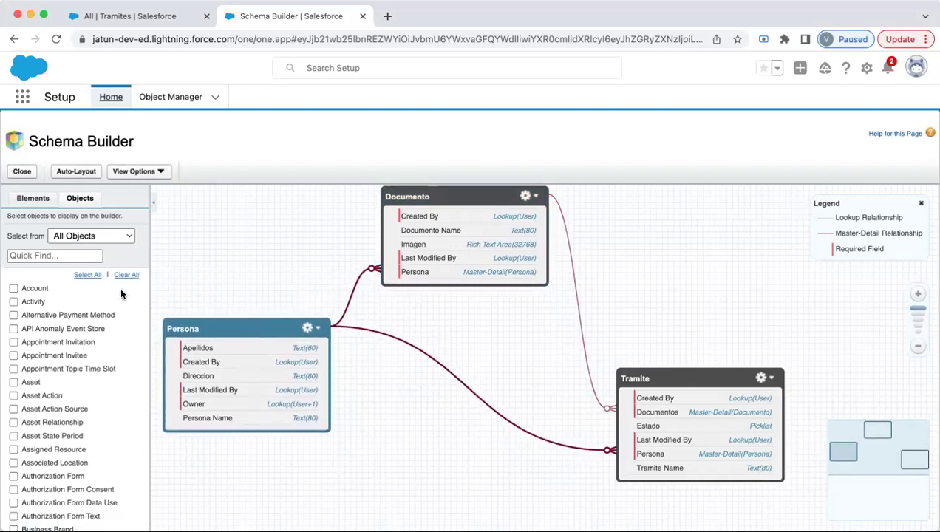
- Search the object list for "persona" and the shorter term "per", and clear the filter
{"action": "left_click", "coordinate": [74, 256]}
{"action": "type", "text": "persona"}
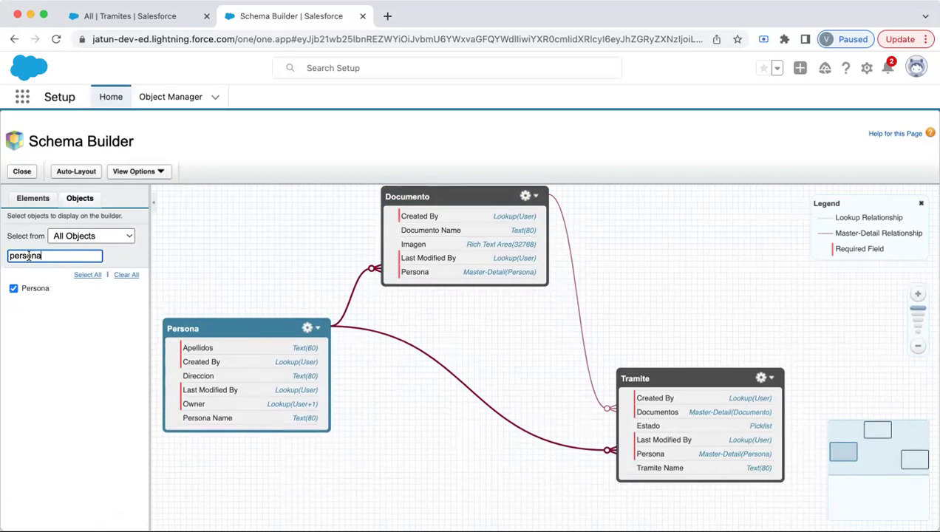
{"action": "key", "text": "BackSpace"}
{"action": "key", "text": "BackSpace"}
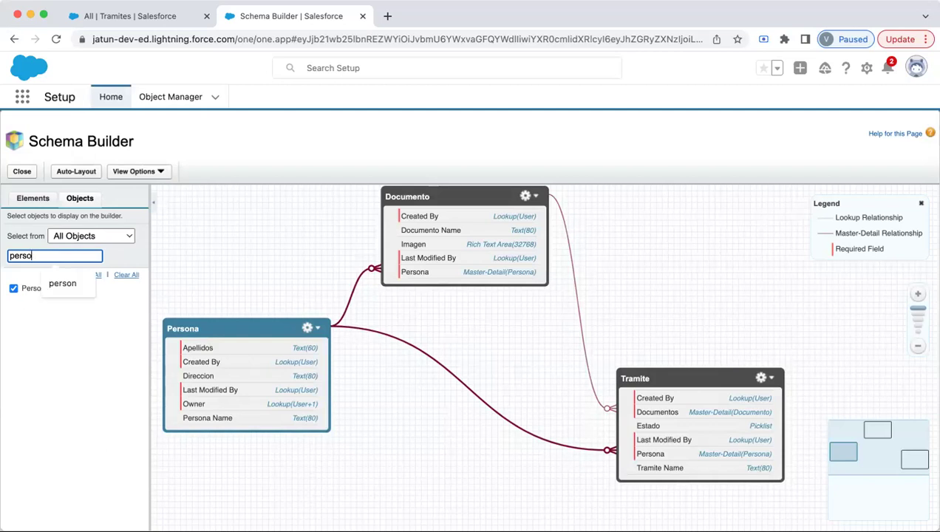
{"action": "key", "text": "BackSpace"}
{"action": "key", "text": "BackSpace"}
{"action": "key", "text": "BackSpace"}
{"action": "key", "text": "BackSpace"}
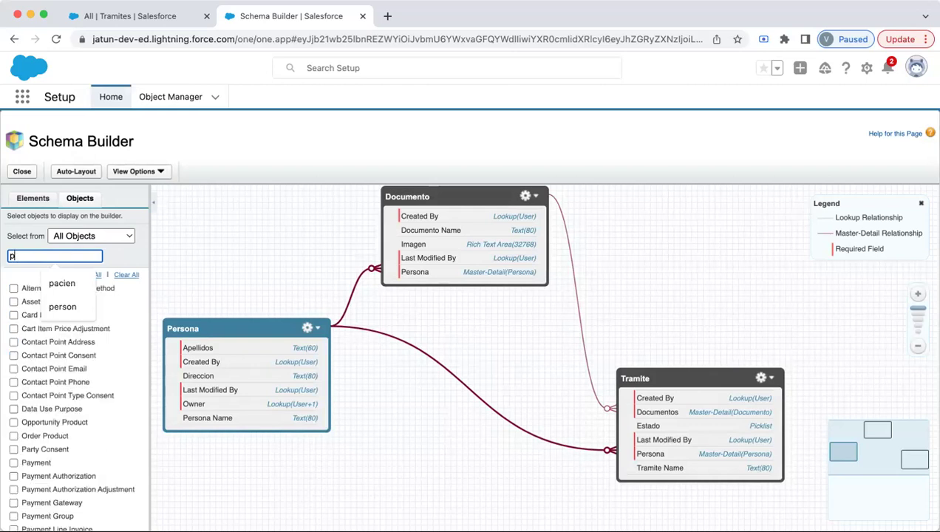
{"action": "type", "text": "er"}
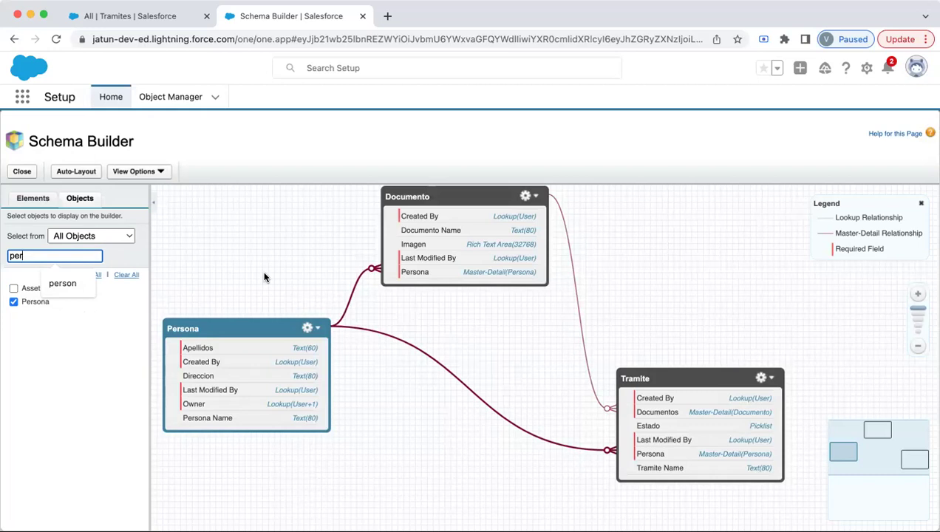
{"action": "key", "text": "BackSpace"}
{"action": "key", "text": "BackSpace"}
{"action": "key", "text": "BackSpace"}
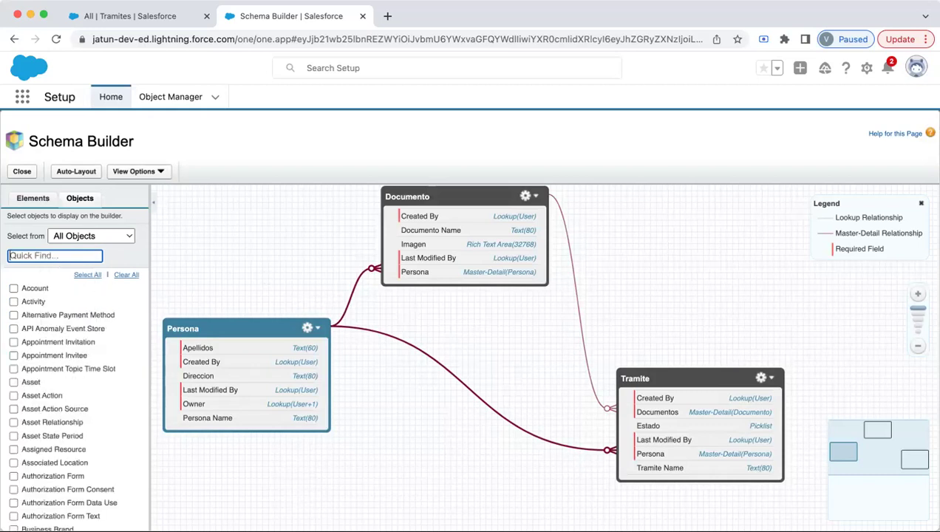
- Search the object list for "persona2" and "personaTramites", and return the filter to "persona"
{"action": "type", "text": "persona2"}
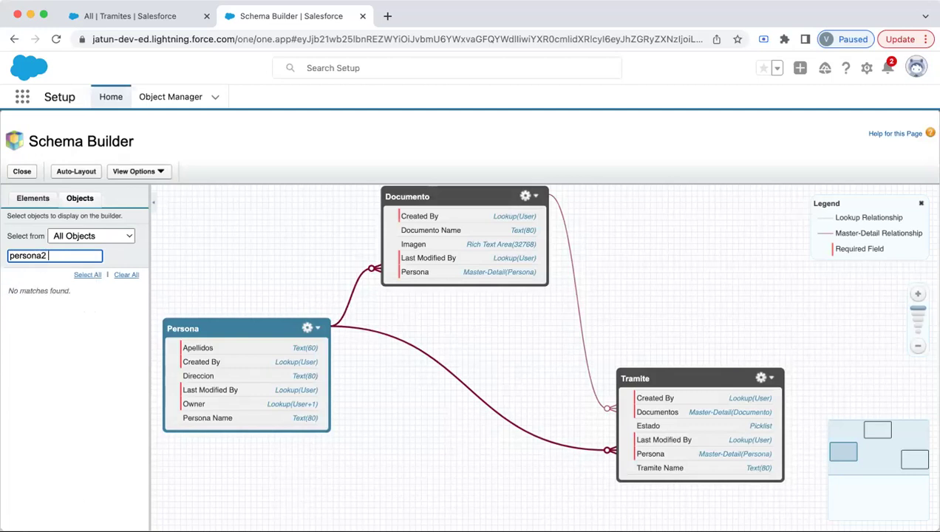
{"action": "key", "text": "BackSpace"}
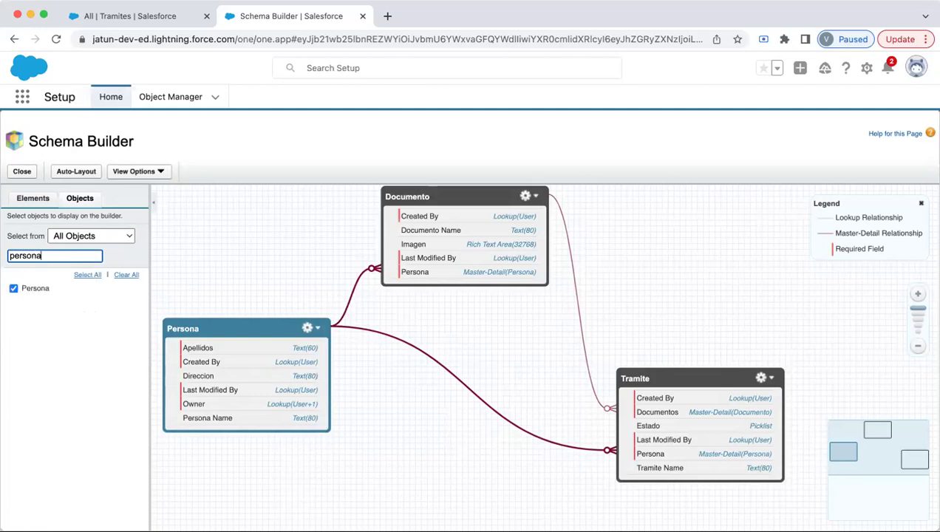
{"action": "key", "text": "BackSpace"}
{"action": "type", "text": "Tramites"}
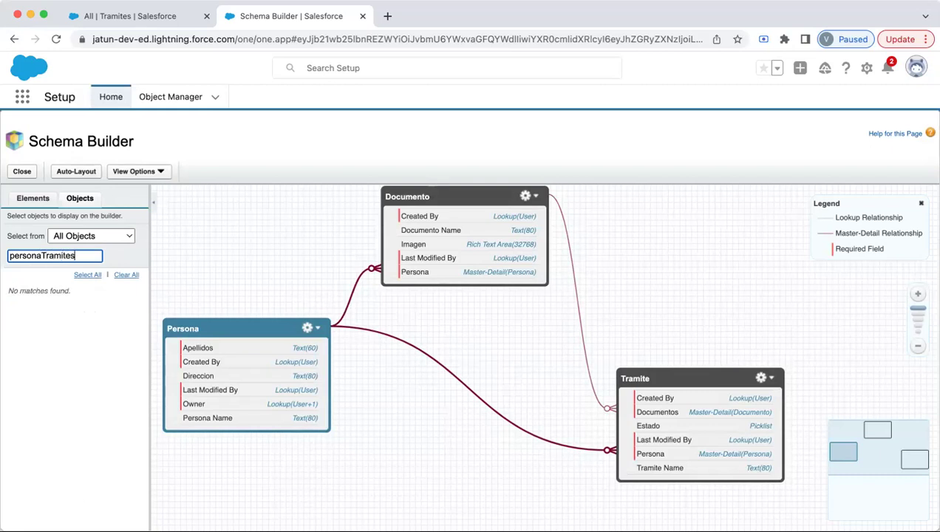
{"action": "key", "text": "BackSpace"}
{"action": "key", "text": "BackSpace"}
{"action": "key", "text": "BackSpace"}
{"action": "key", "text": "BackSpace"}
{"action": "key", "text": "BackSpace"}
{"action": "key", "text": "BackSpace"}
{"action": "key", "text": "BackSpace"}
{"action": "key", "text": "BackSpace"}
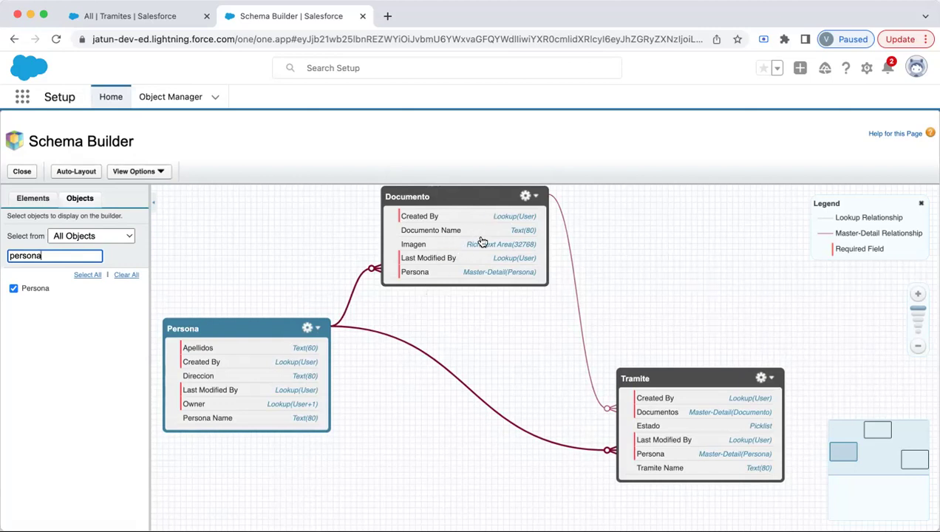
- Select the Imagen field of the Documento object in the schema diagram
{"action": "left_click", "coordinate": [425, 246]}
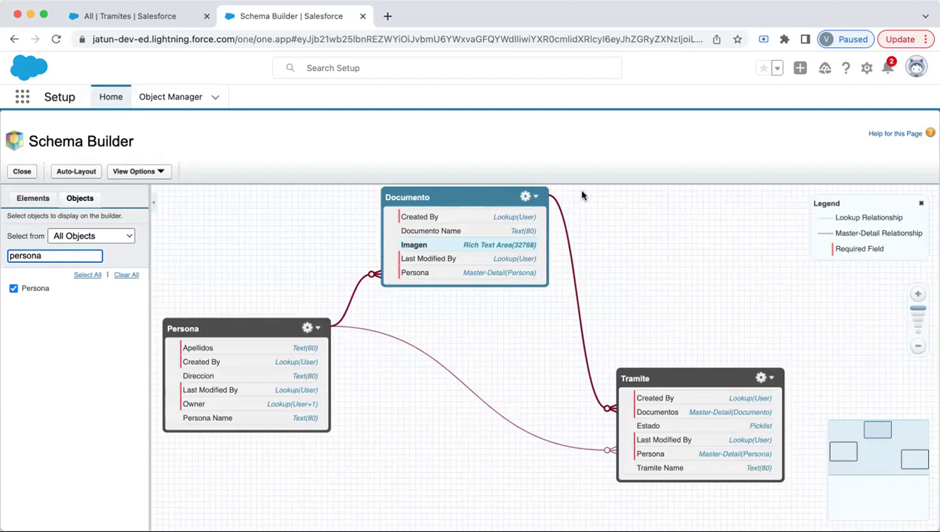
- Open the Tramites app from the full app list and show its Tramites records
{"action": "left_click", "coordinate": [23, 101]}
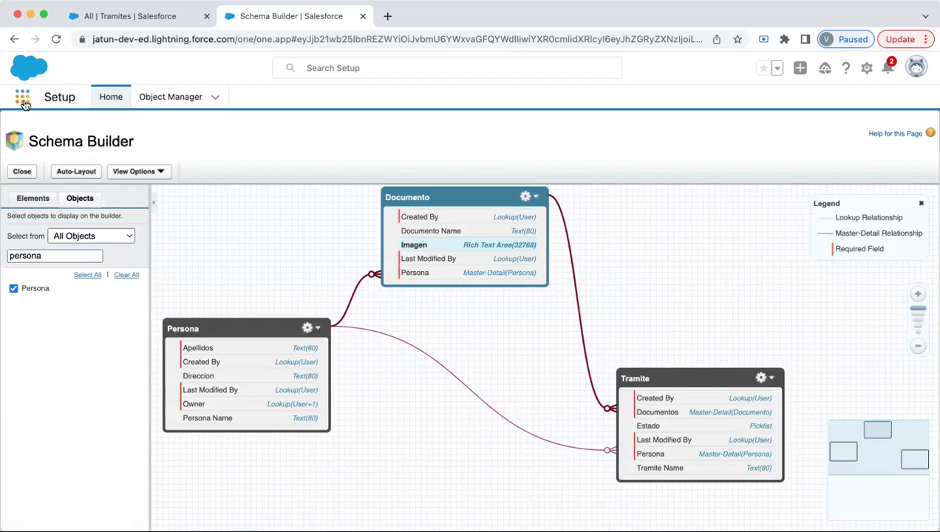
{"action": "left_click", "coordinate": [51, 330]}
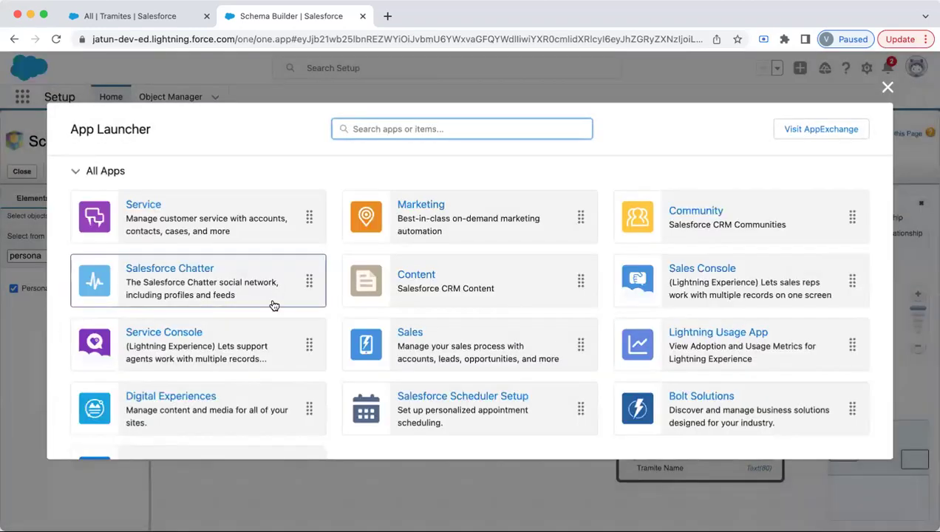
{"action": "scroll", "coordinate": [563, 340], "scroll_direction": "down", "scroll_amount": 3}
{"action": "scroll", "coordinate": [563, 340], "scroll_direction": "down", "scroll_amount": 5}
{"action": "scroll", "coordinate": [561, 340], "scroll_direction": "up", "scroll_amount": 5}
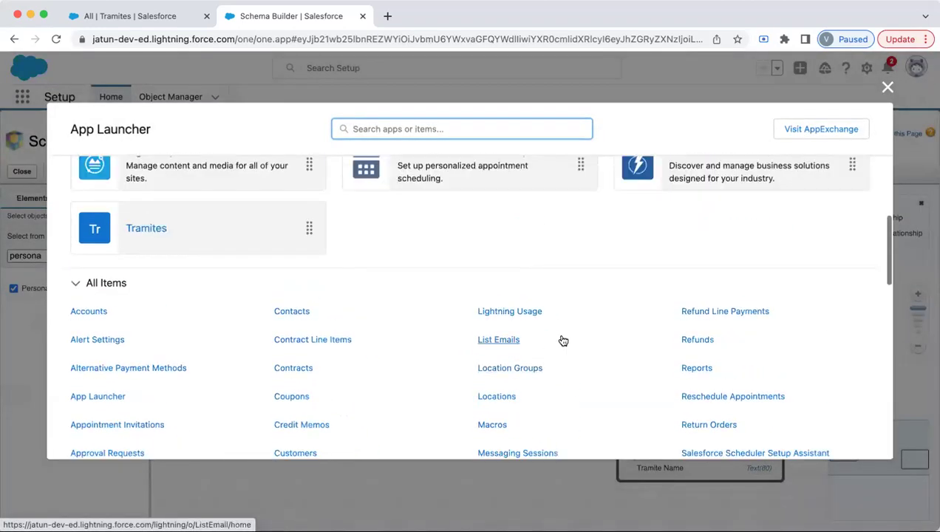
{"action": "left_click", "coordinate": [157, 231]}
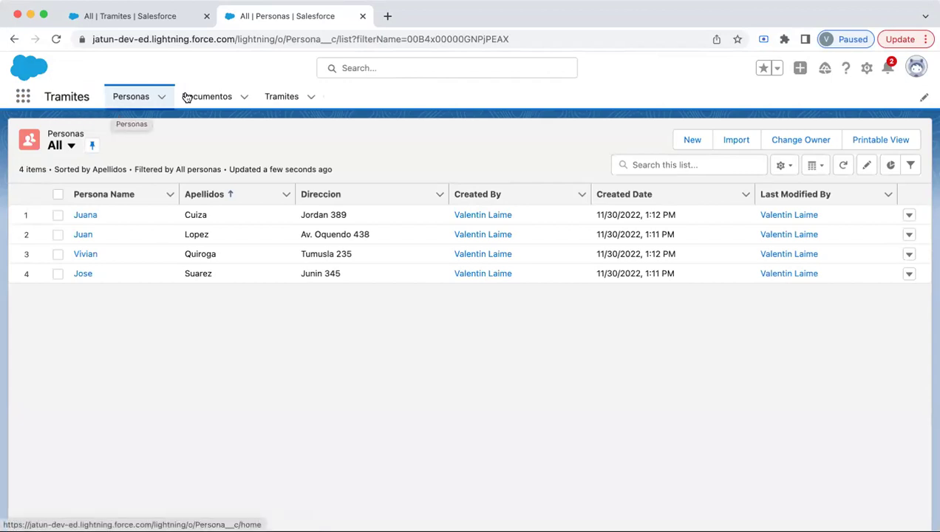
{"action": "left_click", "coordinate": [275, 97]}
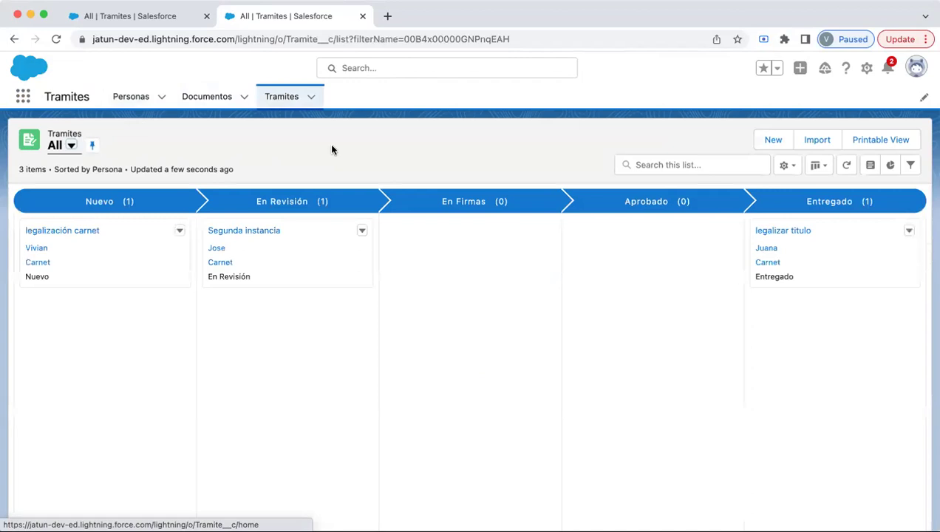
- Start a new Tramite record named "Legalizar Carnet Identidad" with Estado set to Nuevo
{"action": "left_click", "coordinate": [770, 144]}
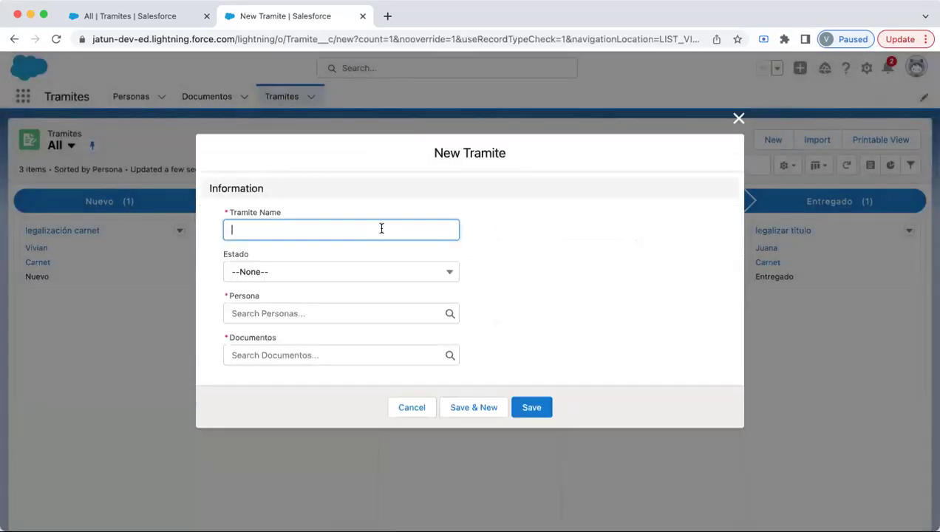
{"action": "type", "text": "Legalizar Carnet Ident"}
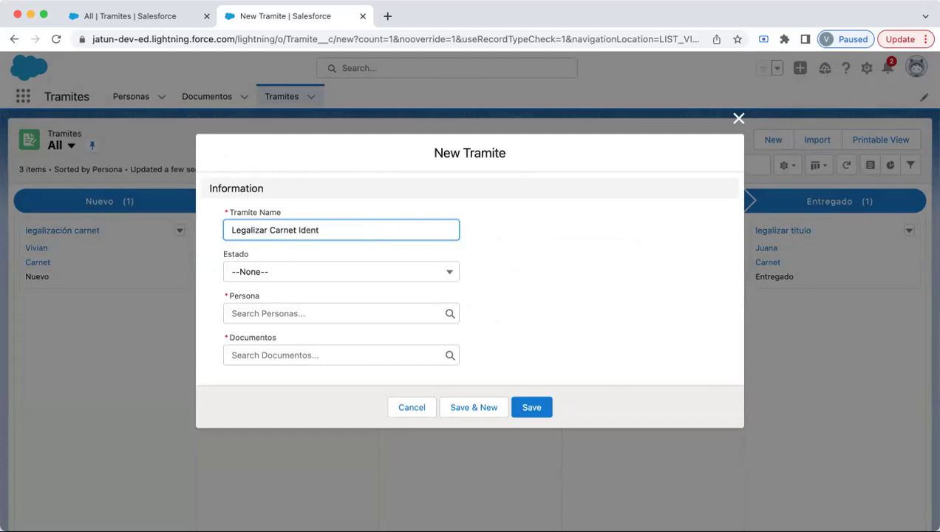
{"action": "type", "text": "idad"}
{"action": "left_click", "coordinate": [308, 273]}
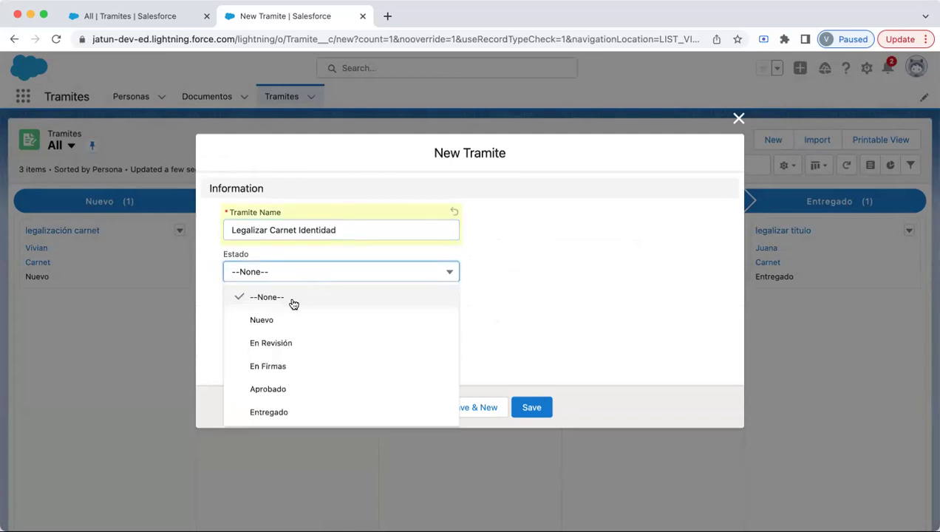
{"action": "left_click", "coordinate": [287, 320]}
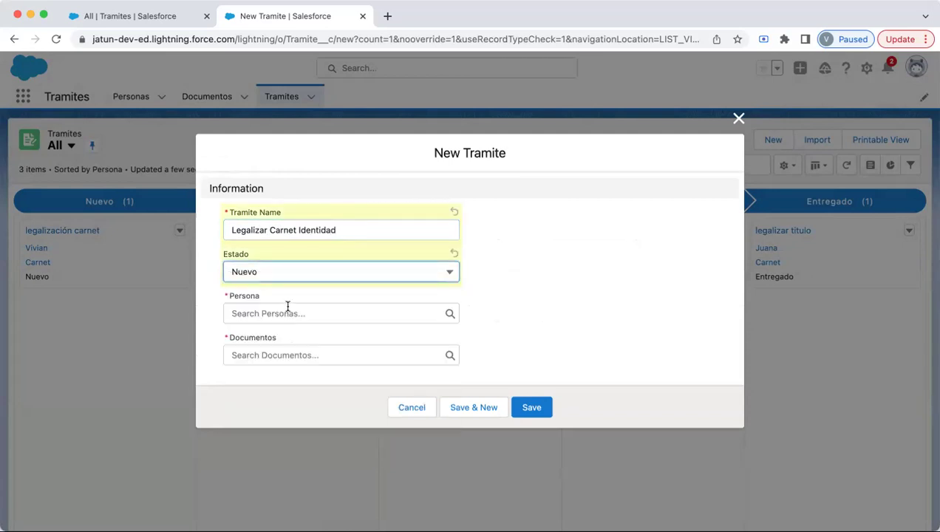
- Link the new Tramite to the first recent Persona and the Carnet document, and save the record
{"action": "left_click", "coordinate": [286, 312]}
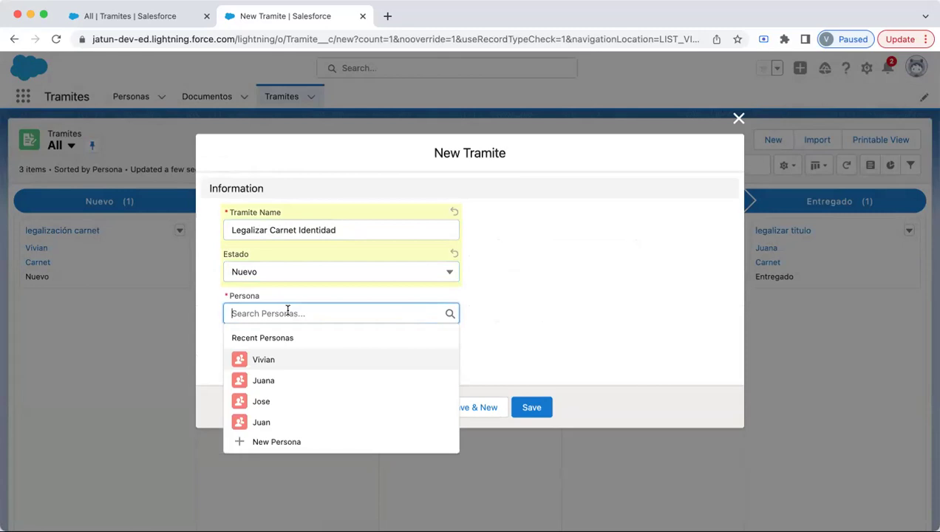
{"action": "left_click", "coordinate": [275, 358]}
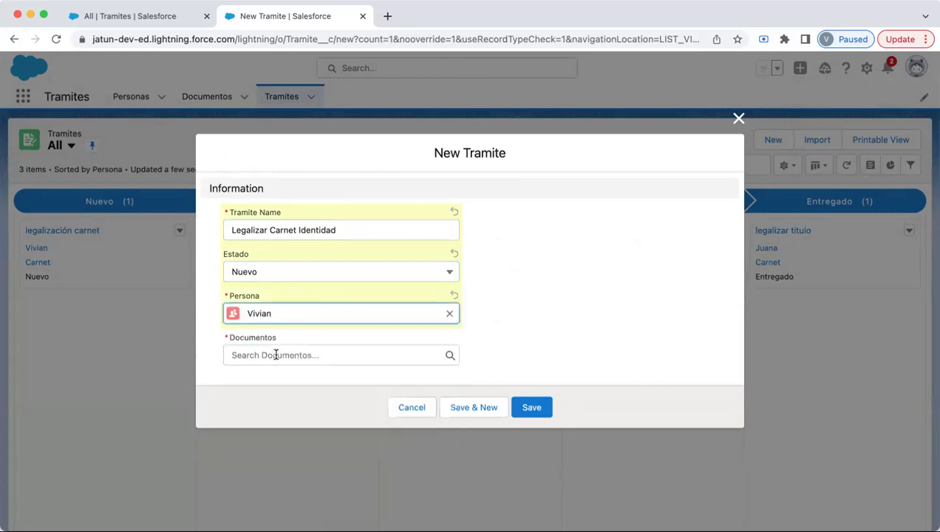
{"action": "left_click", "coordinate": [275, 355]}
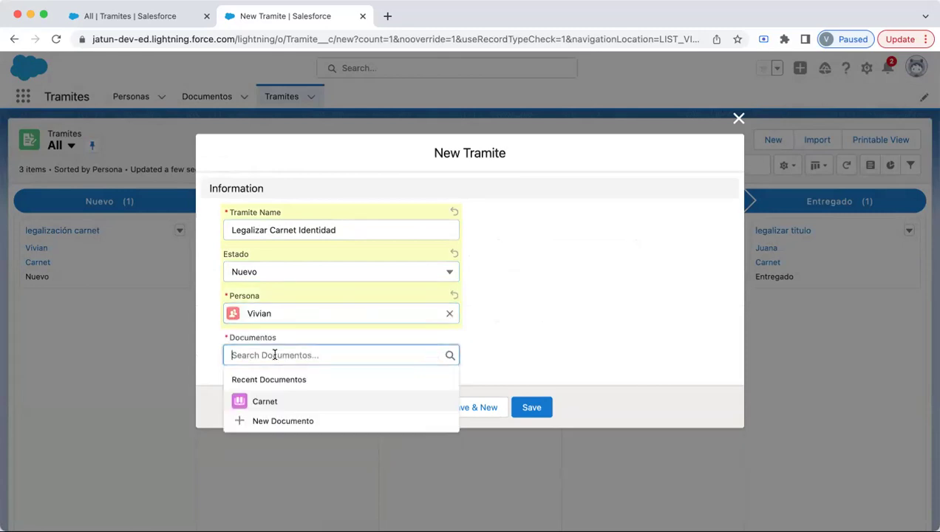
{"action": "left_click", "coordinate": [267, 401]}
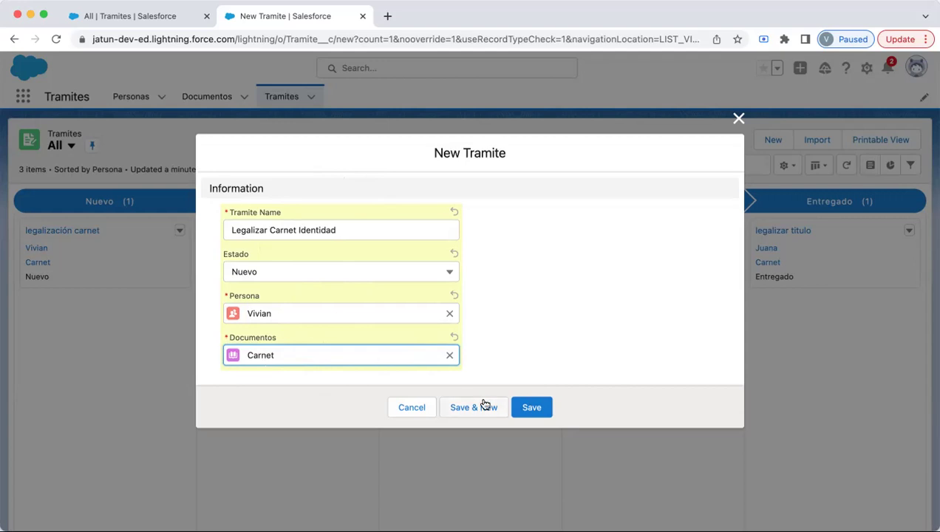
{"action": "left_click", "coordinate": [529, 412]}
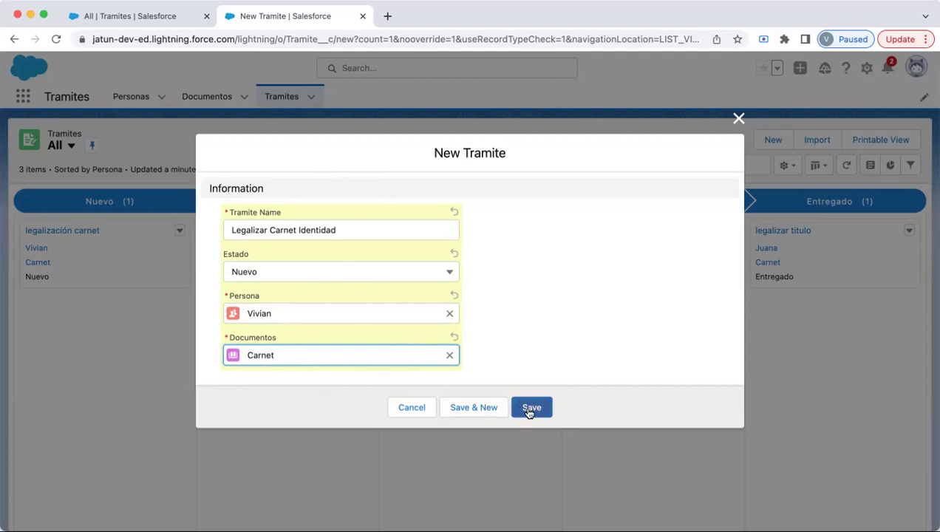
{"action": "left_click", "coordinate": [529, 411]}
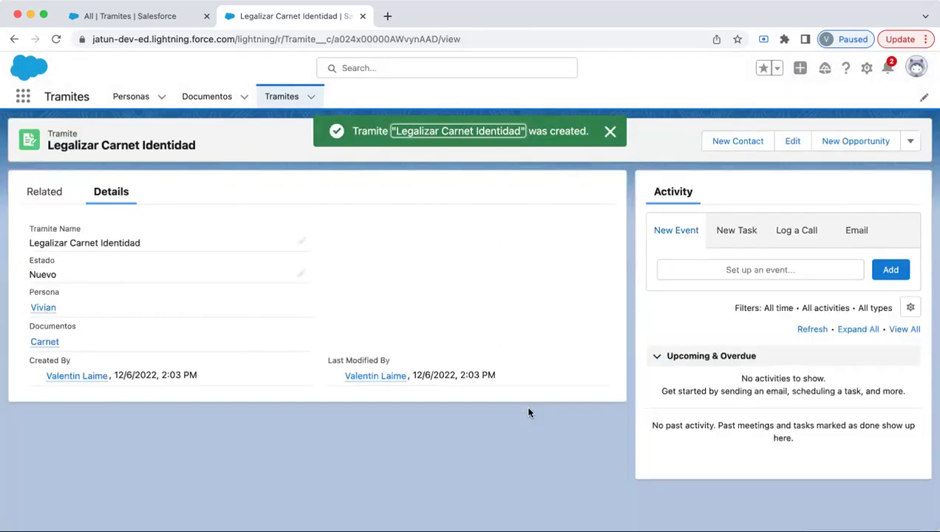
- Return to the Tramites board and move the Legalizar Carnet Identidad card to En Revisión and on to En Firmas
{"action": "left_click", "coordinate": [281, 97]}
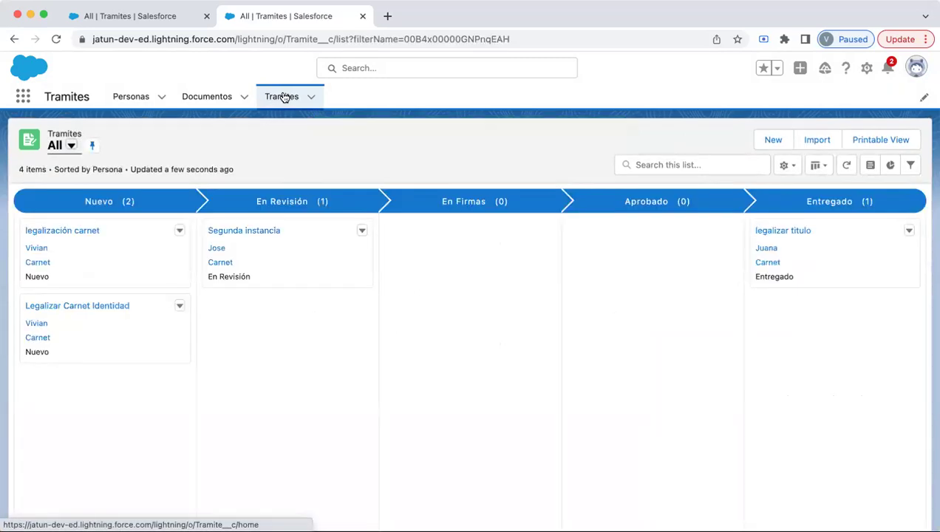
{"action": "left_click", "coordinate": [75, 327]}
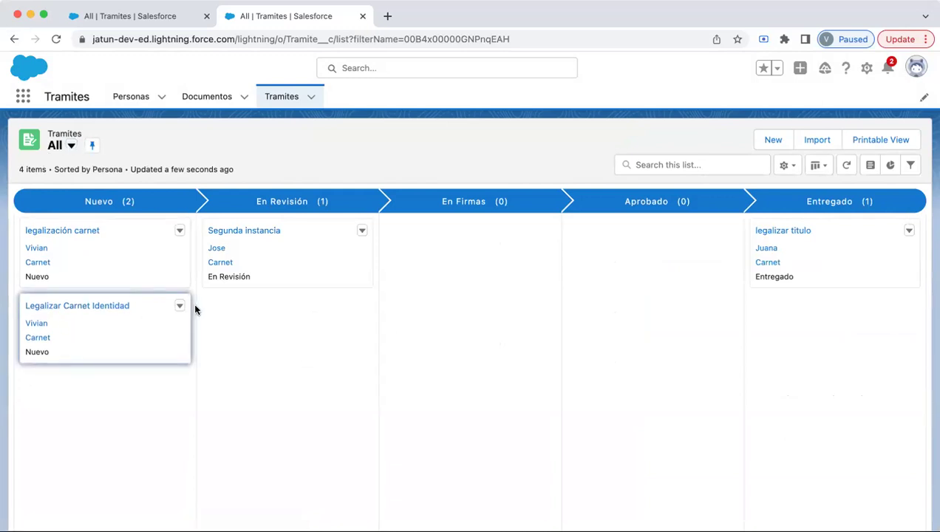
{"action": "left_click_drag", "start_coordinate": [196, 310], "coordinate": [196, 310]}
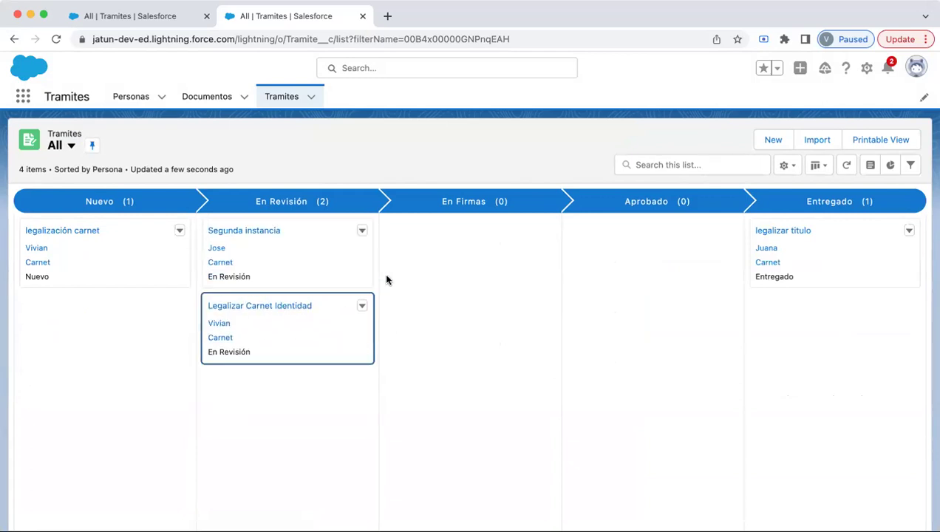
{"action": "left_click_drag", "start_coordinate": [386, 279], "coordinate": [386, 277]}
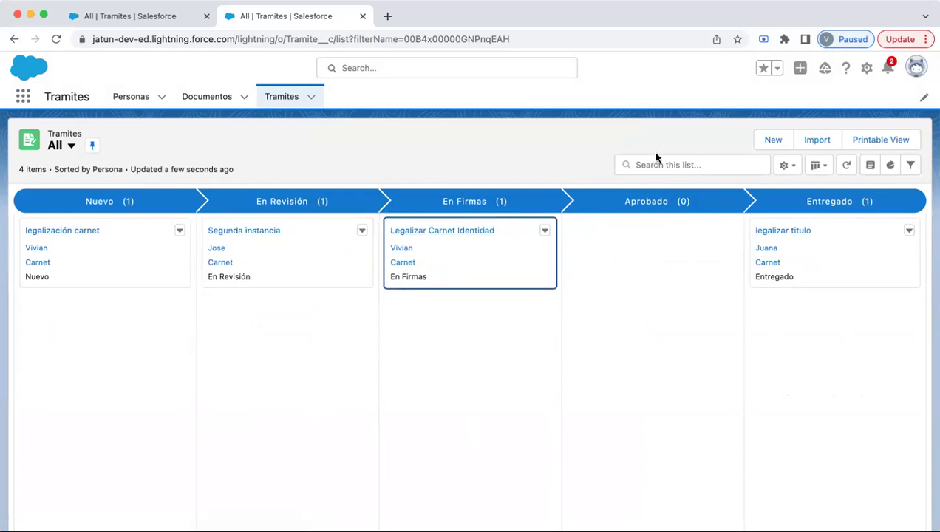
- Display the Personas list as a Kanban board grouped by Owner and save the Kanban settings
{"action": "left_click", "coordinate": [130, 97]}
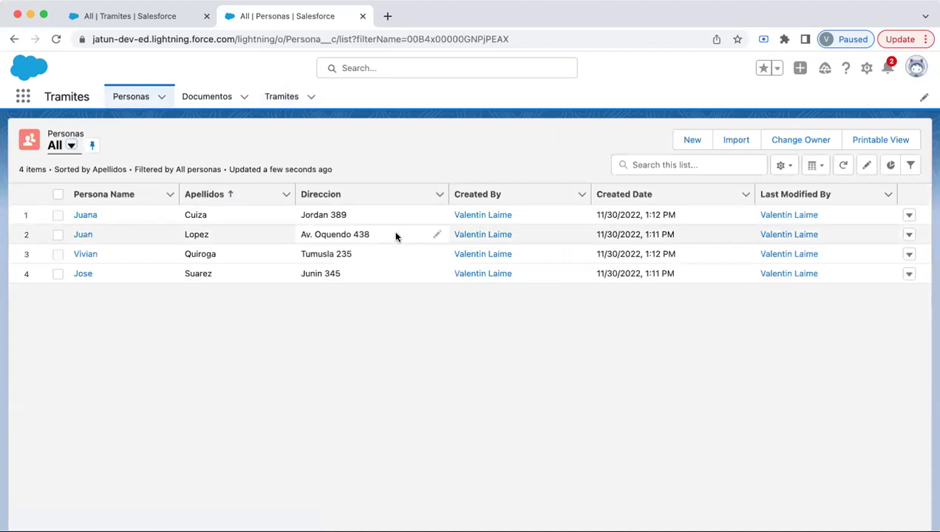
{"action": "left_click", "coordinate": [816, 165]}
{"action": "left_click", "coordinate": [837, 234]}
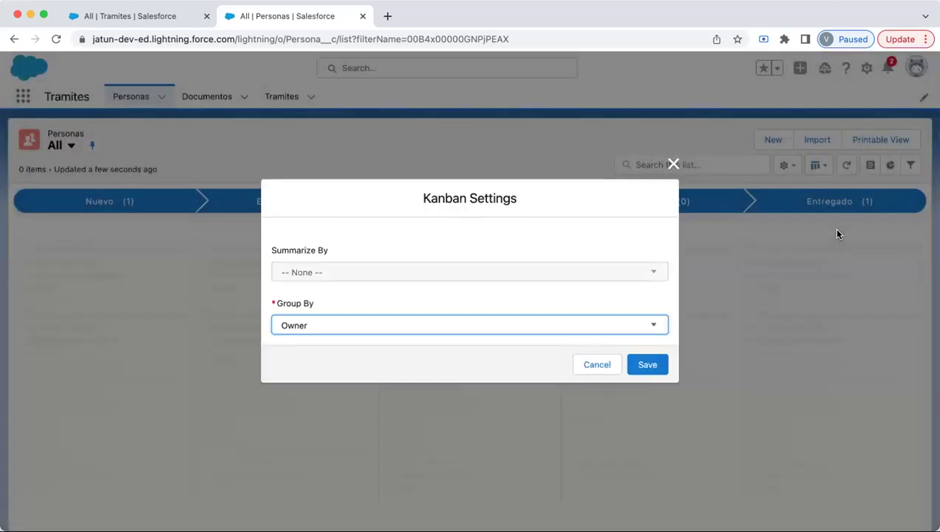
{"action": "left_click", "coordinate": [410, 276]}
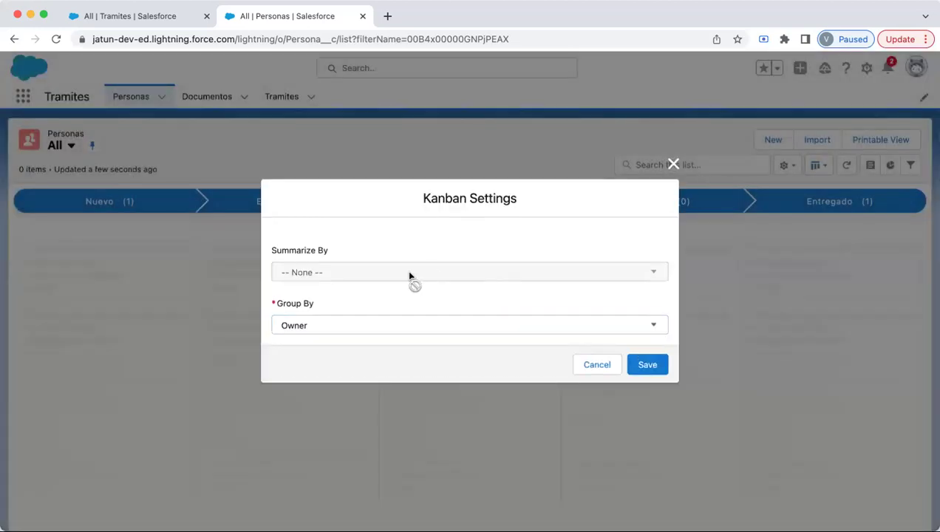
{"action": "left_click", "coordinate": [394, 324]}
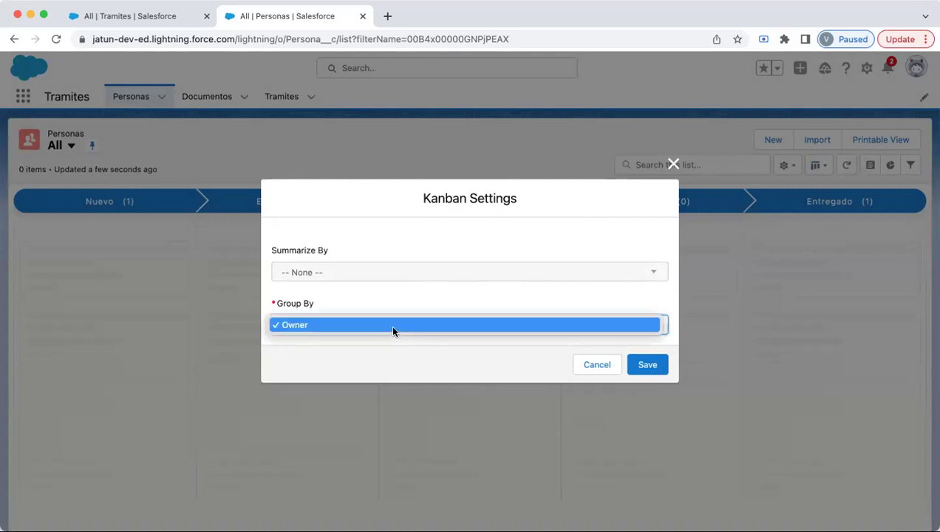
{"action": "left_click", "coordinate": [650, 366]}
{"action": "left_click", "coordinate": [648, 365]}
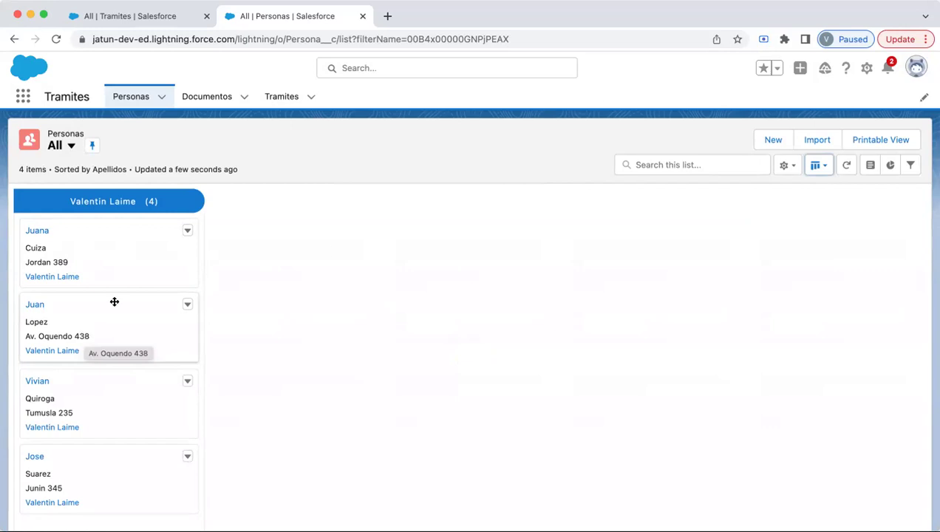
- Return the Personas list to the Table display
{"action": "left_click", "coordinate": [820, 165]}
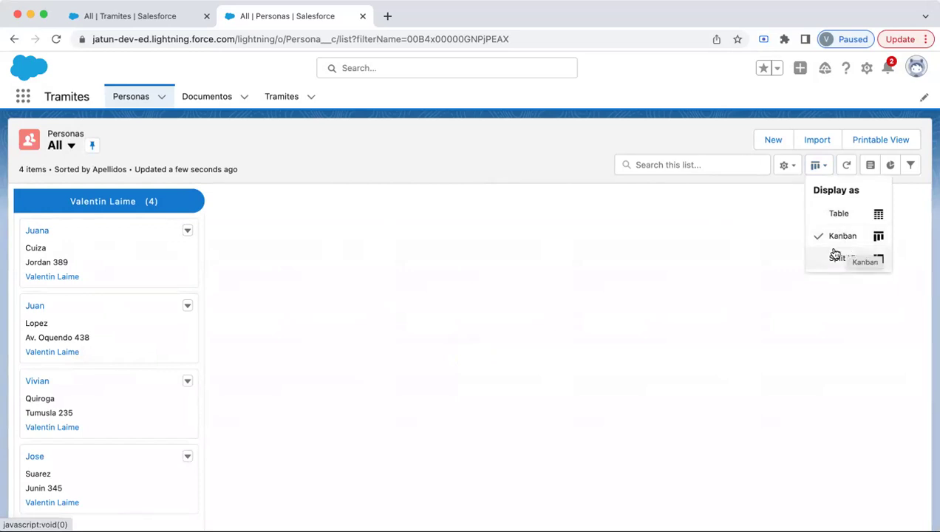
{"action": "left_click", "coordinate": [842, 214]}
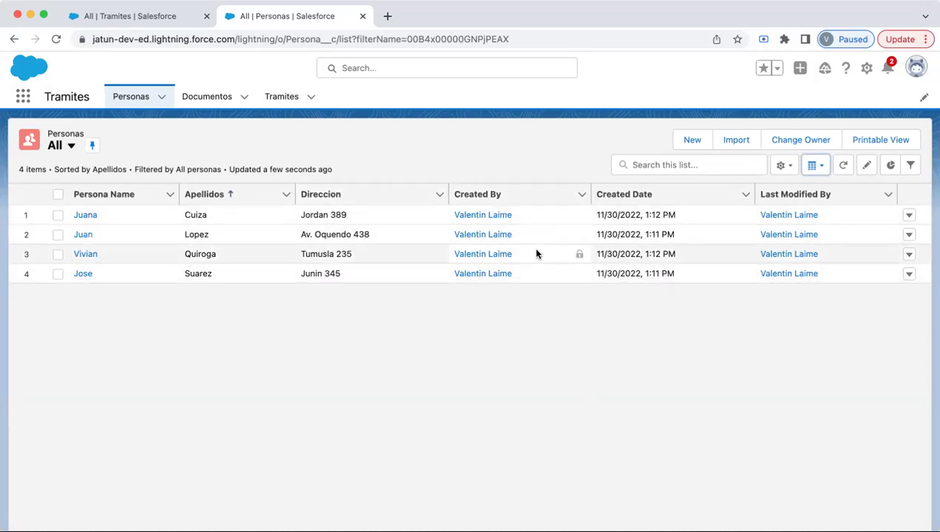
{"action": "left_click", "coordinate": [819, 170]}
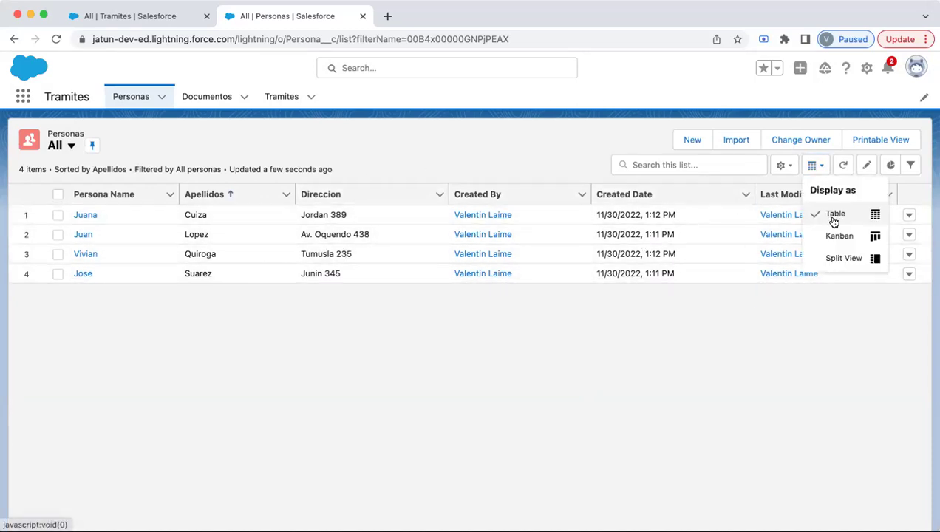
{"action": "left_click", "coordinate": [728, 348]}
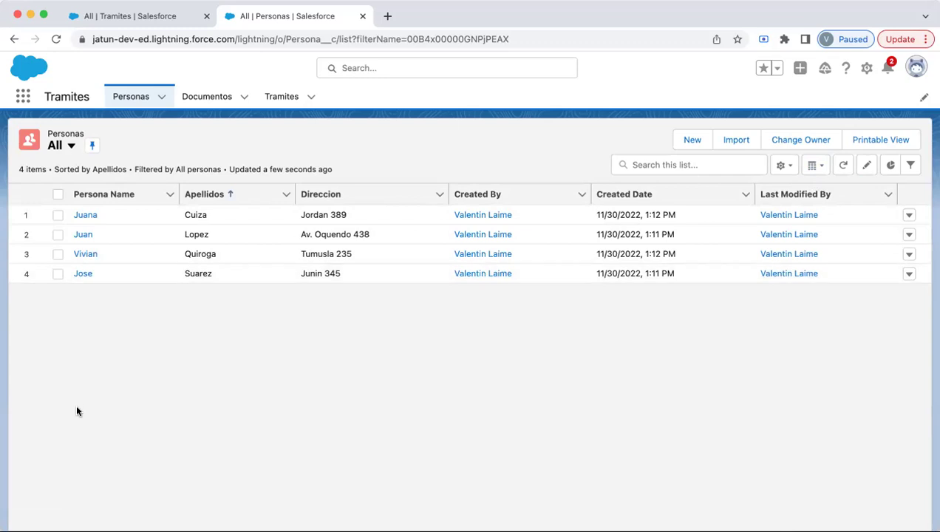
- Look over the Documentos list and return to the Tramites board
{"action": "left_click", "coordinate": [209, 99]}
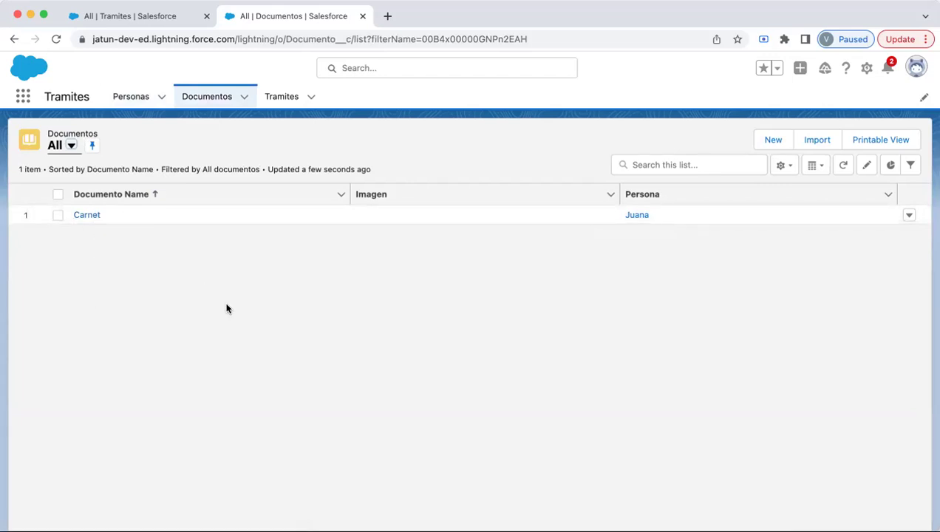
{"action": "left_click", "coordinate": [281, 99]}
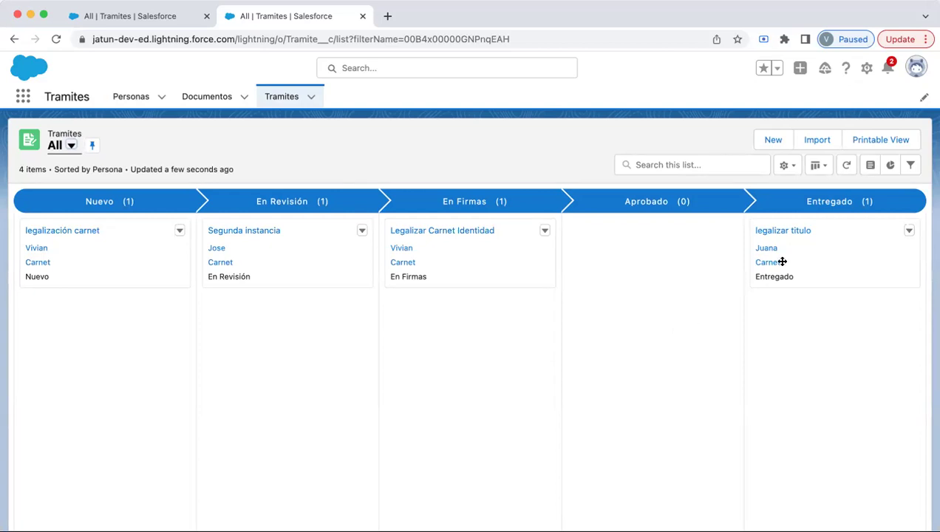
- Open the Developer Console from the Tramites board
{"action": "left_click", "coordinate": [867, 68]}
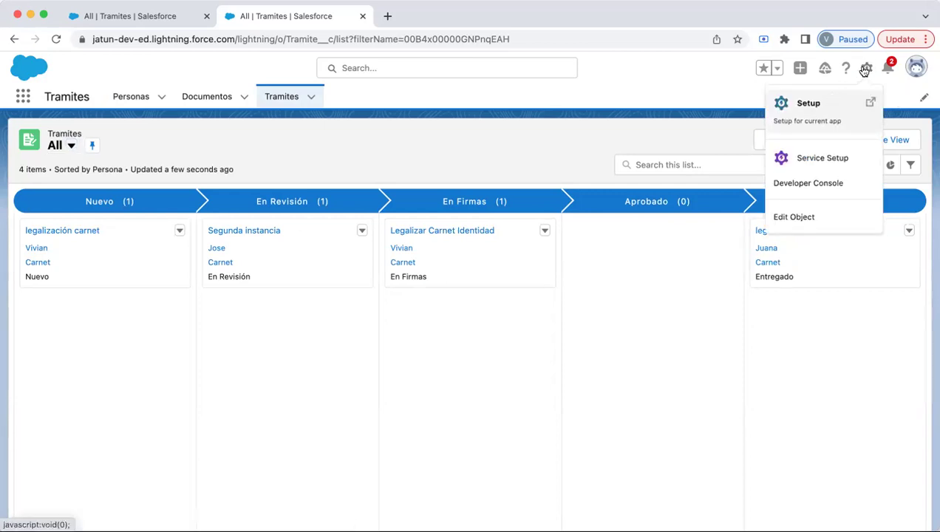
{"action": "left_click", "coordinate": [867, 69]}
{"action": "left_click", "coordinate": [867, 69]}
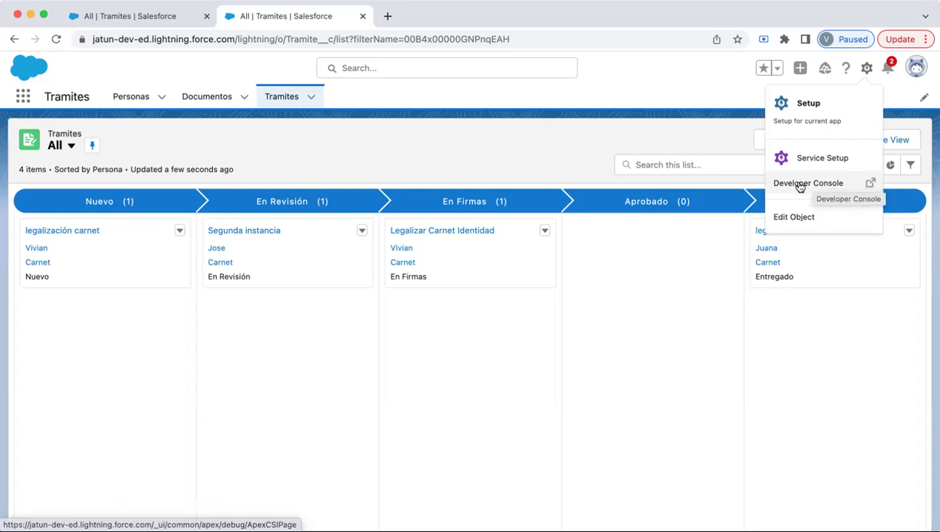
{"action": "left_click", "coordinate": [800, 186]}
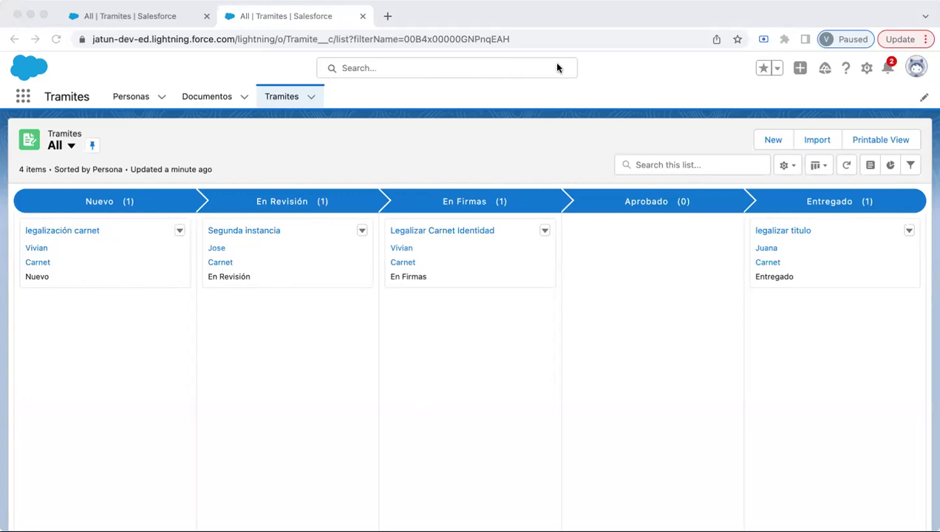
{"action": "left_click", "coordinate": [60, 380]}
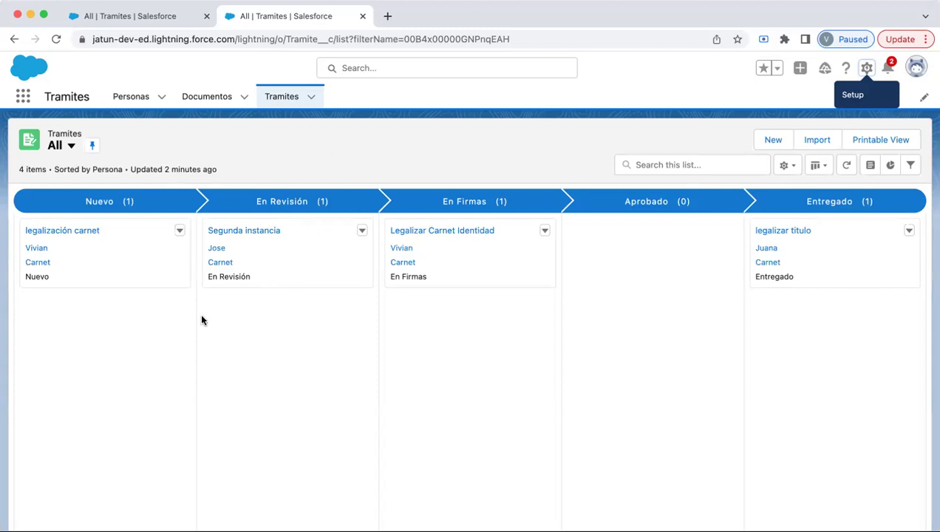
- Switch to the other Tramites browser tab and open Setup for the current app
{"action": "left_click", "coordinate": [136, 17]}
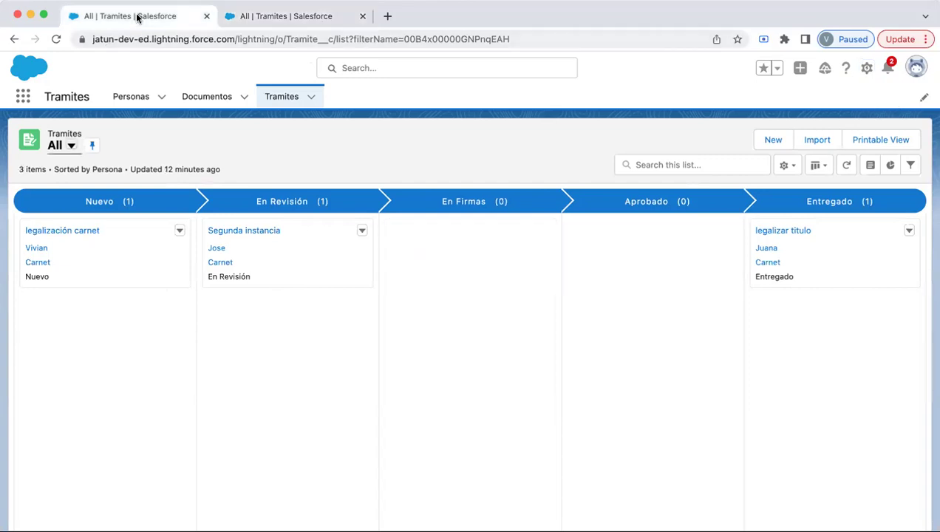
{"action": "left_click", "coordinate": [866, 68]}
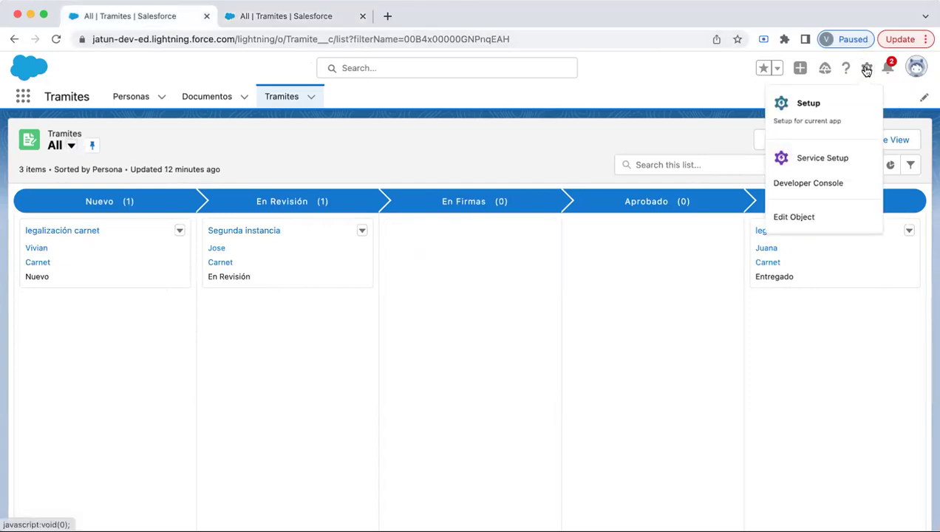
{"action": "left_click", "coordinate": [811, 103]}
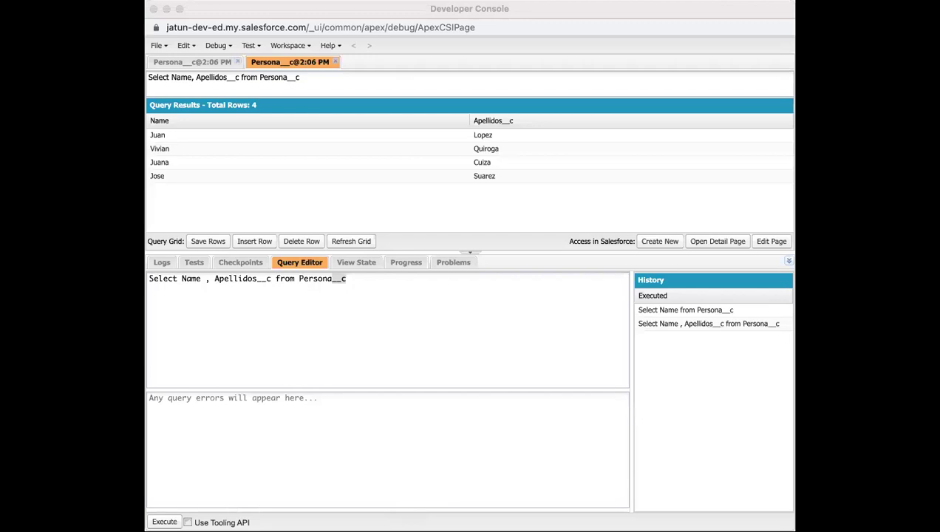
- In the Developer Console, examine the Persona__c query's Select keyword and its field list, Name and Apellidos__c
{"action": "left_click", "coordinate": [716, 419]}
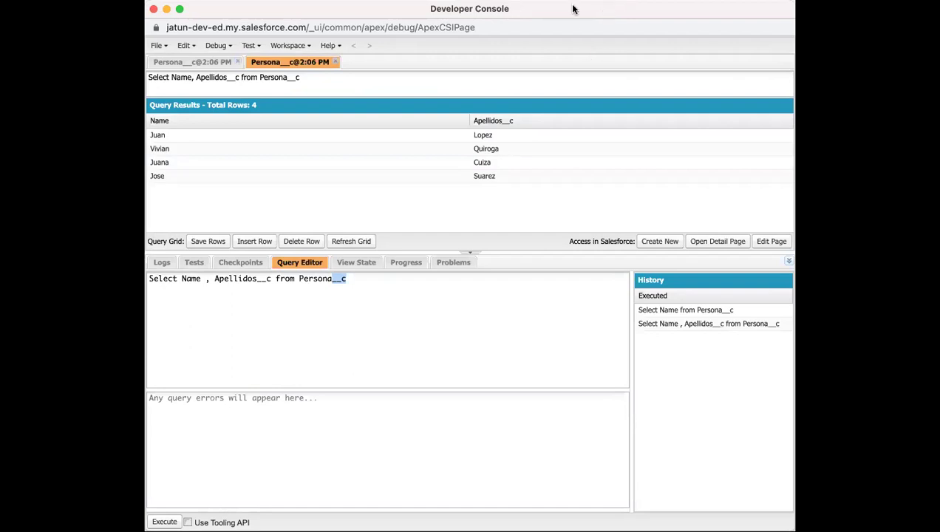
{"action": "left_click", "coordinate": [296, 293]}
{"action": "left_click", "coordinate": [149, 278]}
{"action": "left_click", "coordinate": [349, 279], "text": "shift"}
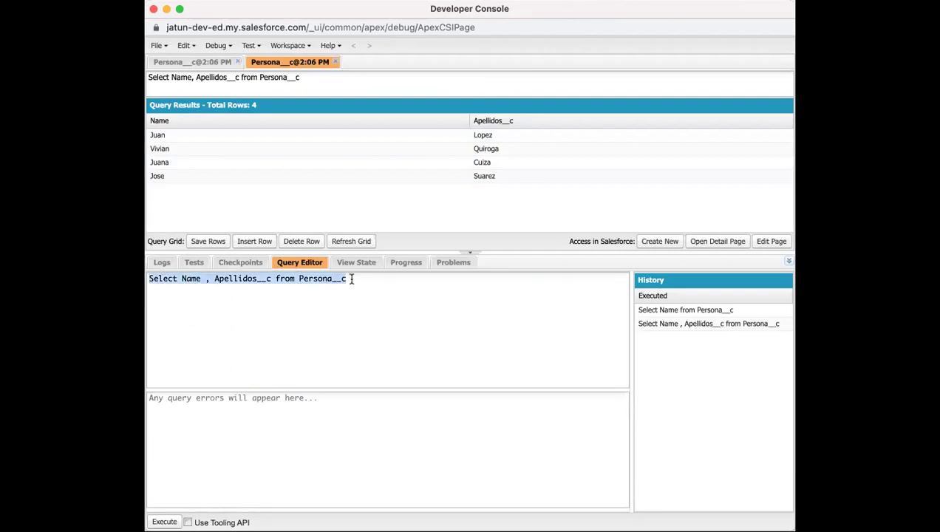
{"action": "left_click", "coordinate": [180, 279]}
{"action": "left_click_drag", "start_coordinate": [179, 280], "coordinate": [148, 279]}
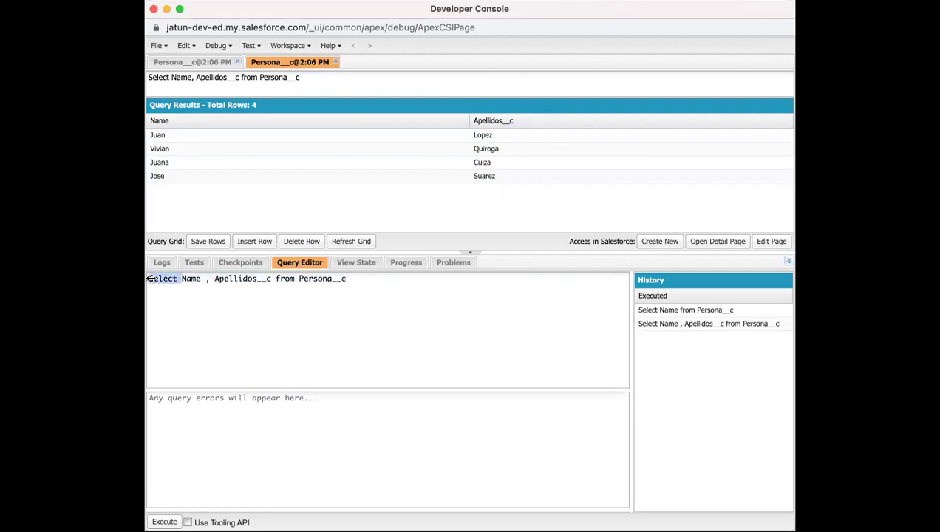
{"action": "left_click", "coordinate": [190, 279]}
{"action": "double_click", "coordinate": [189, 279]}
{"action": "left_click_drag", "start_coordinate": [182, 279], "coordinate": [272, 278]}
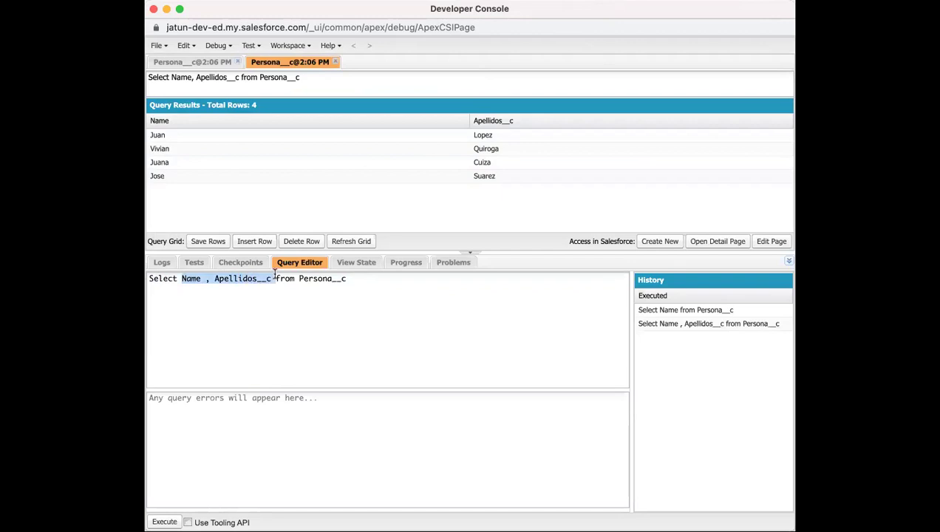
- Examine the query's Persona__c object name with its __c suffix, and the rows the query returns
{"action": "left_click", "coordinate": [197, 279]}
{"action": "left_click_drag", "start_coordinate": [214, 279], "coordinate": [348, 279]}
{"action": "left_click", "coordinate": [277, 278]}
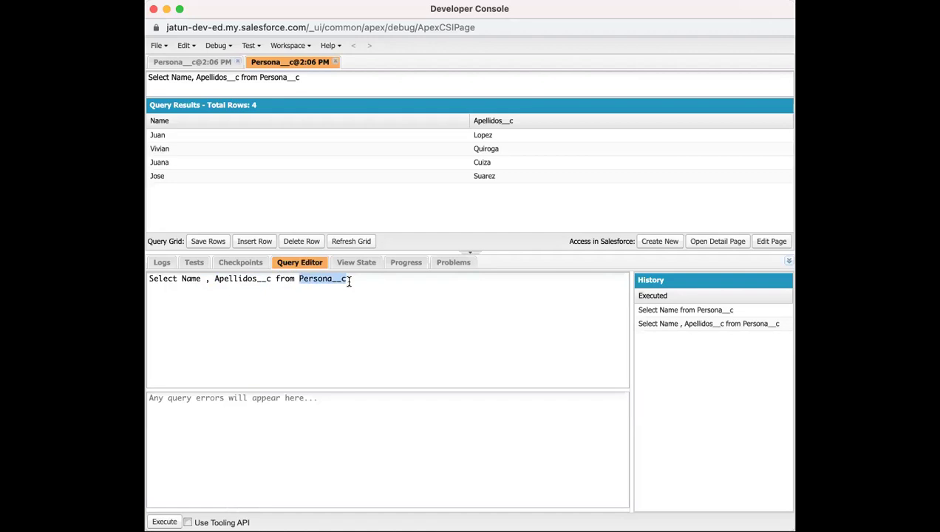
{"action": "left_click", "coordinate": [349, 280]}
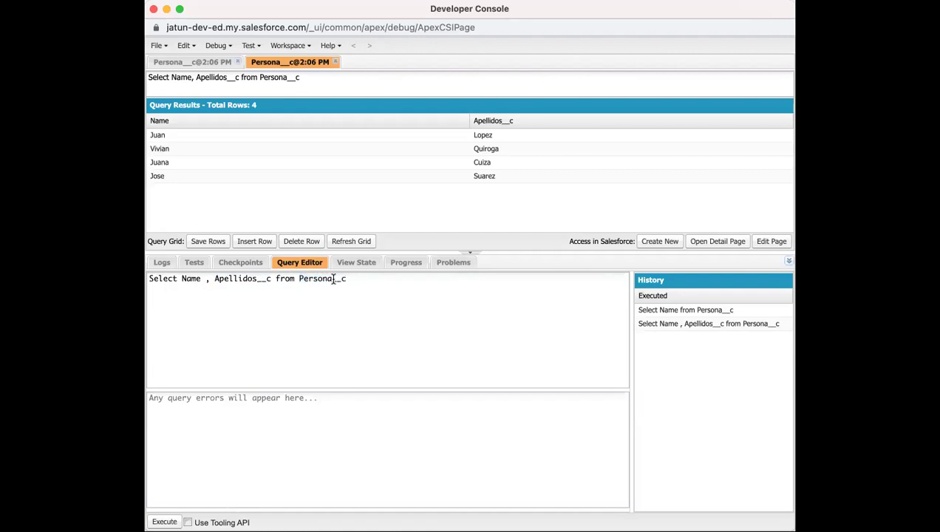
{"action": "left_click_drag", "start_coordinate": [331, 278], "coordinate": [341, 278]}
{"action": "left_click", "coordinate": [345, 279]}
{"action": "left_click_drag", "start_coordinate": [345, 279], "coordinate": [340, 278]}
{"action": "left_click_drag", "start_coordinate": [197, 278], "coordinate": [352, 279]}
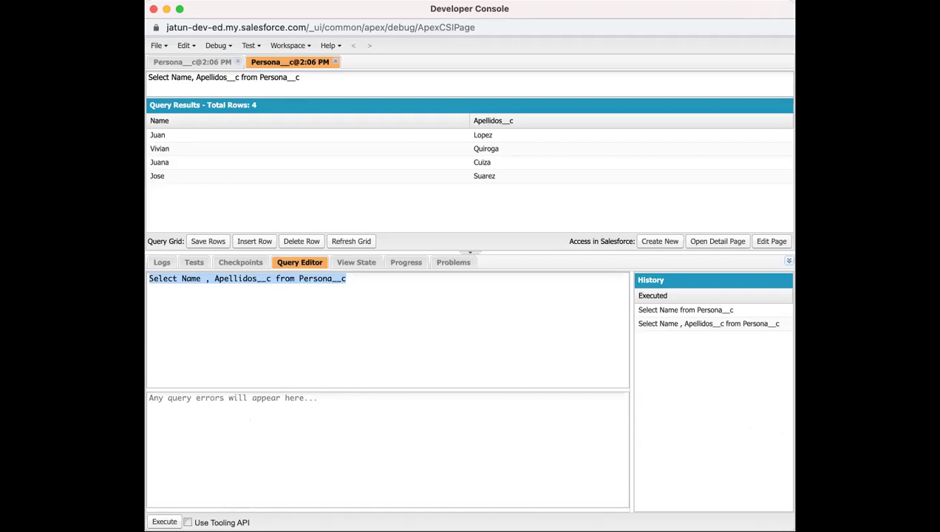
{"action": "key", "text": "Right"}
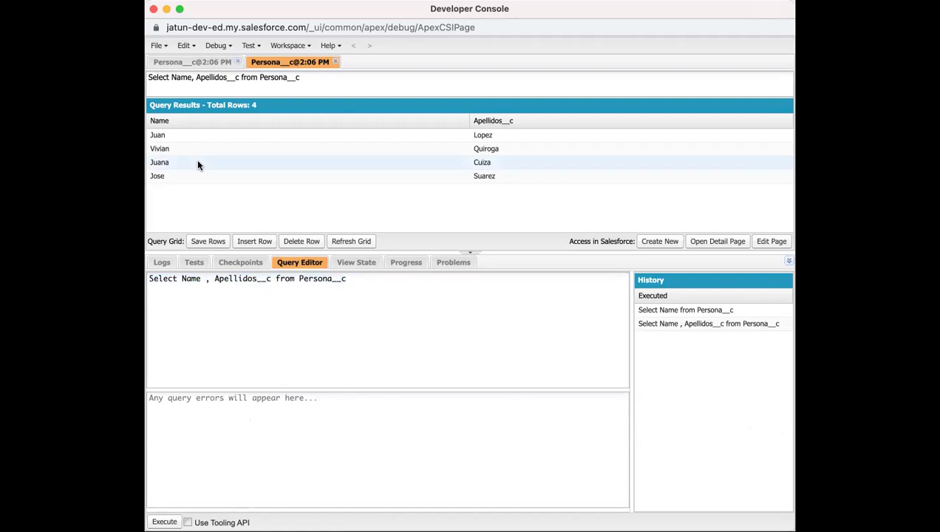
{"action": "left_click", "coordinate": [161, 134]}
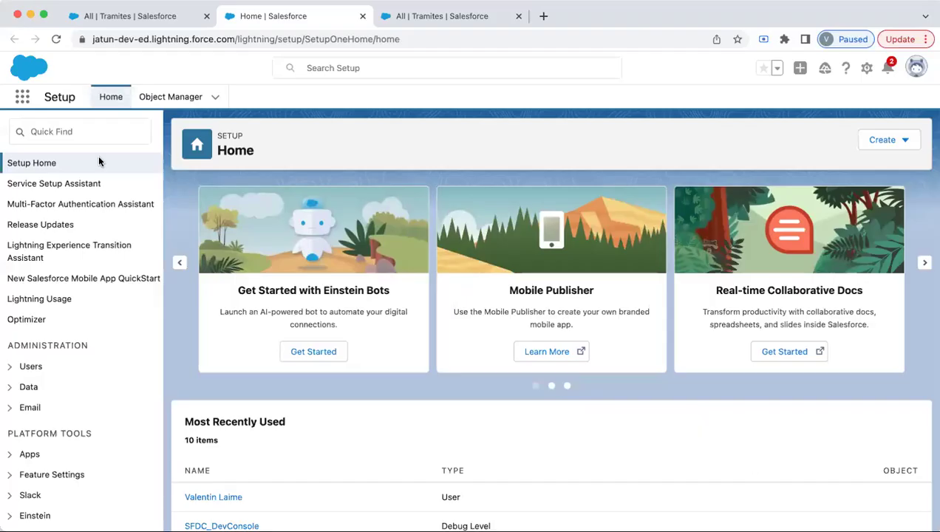
- Switch to Setup's Object Manager, search for "persona" and open the Persona object's Fields & Relationships
{"action": "left_click", "coordinate": [170, 102]}
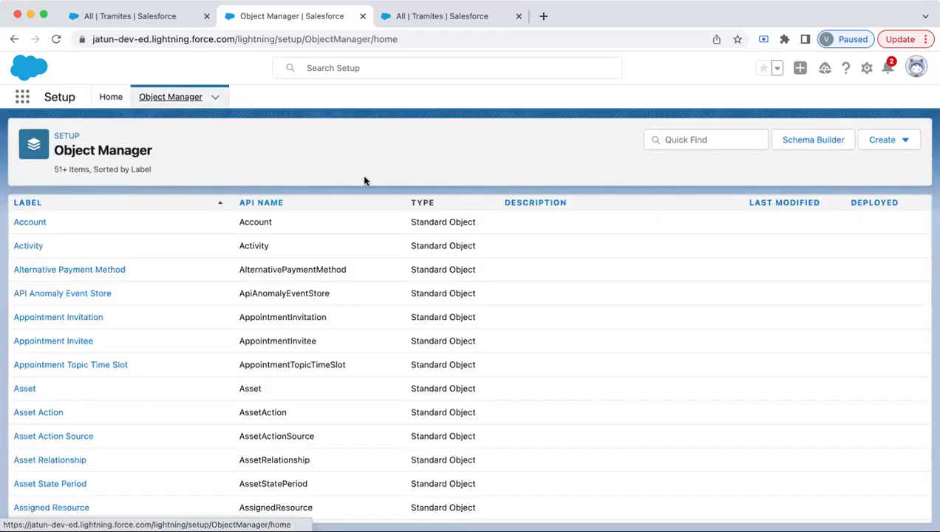
{"action": "left_click", "coordinate": [674, 140]}
{"action": "type", "text": "persona"}
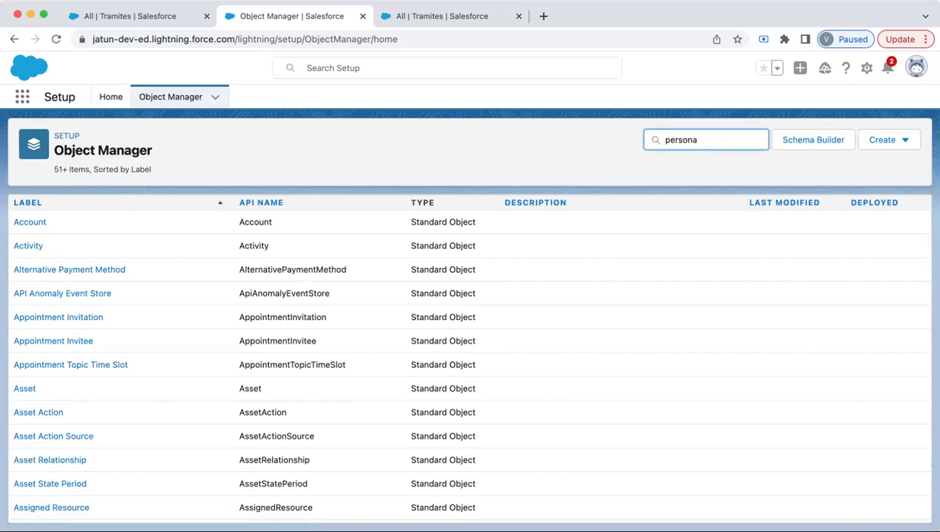
{"action": "left_click", "coordinate": [33, 230]}
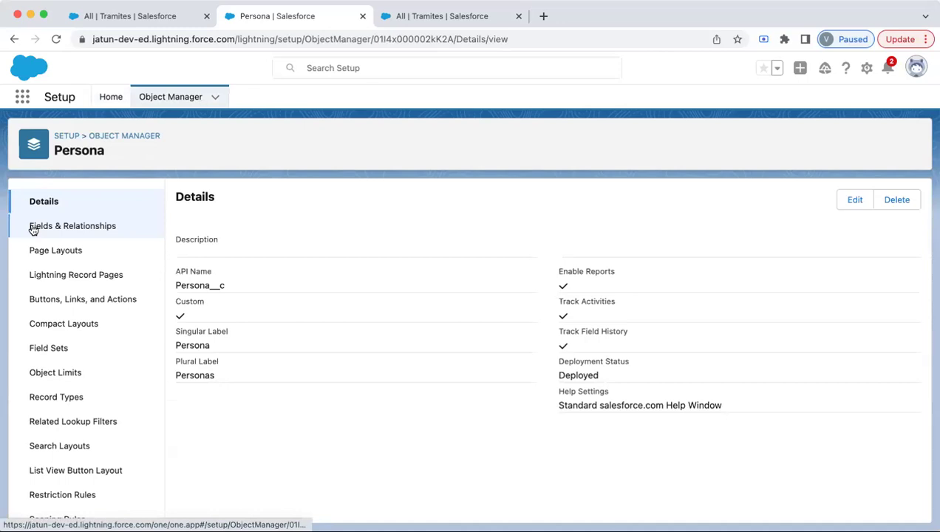
{"action": "left_click", "coordinate": [47, 226]}
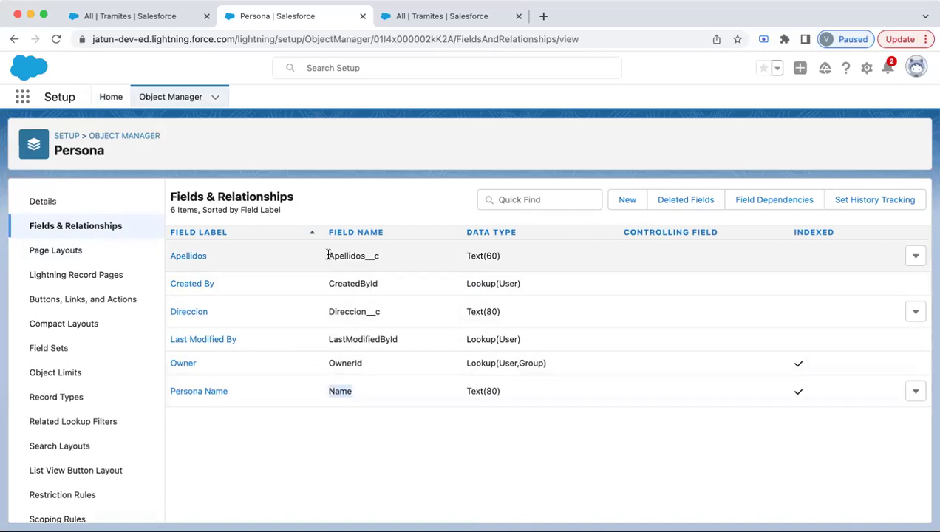
- Review the Persona field API names Apellidos__c, OwnerId, Direccion__c and CreatedById
{"action": "left_click_drag", "start_coordinate": [336, 255], "coordinate": [380, 255]}
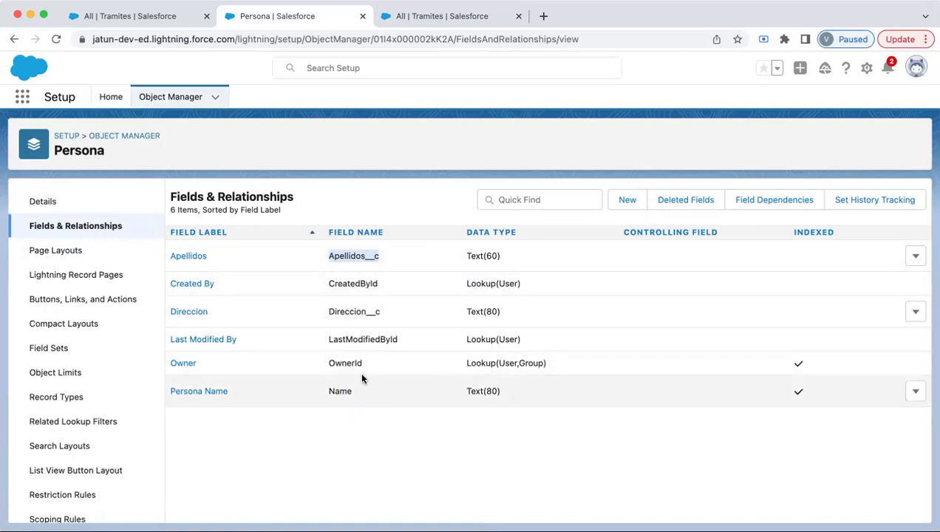
{"action": "left_click_drag", "start_coordinate": [365, 363], "coordinate": [328, 360]}
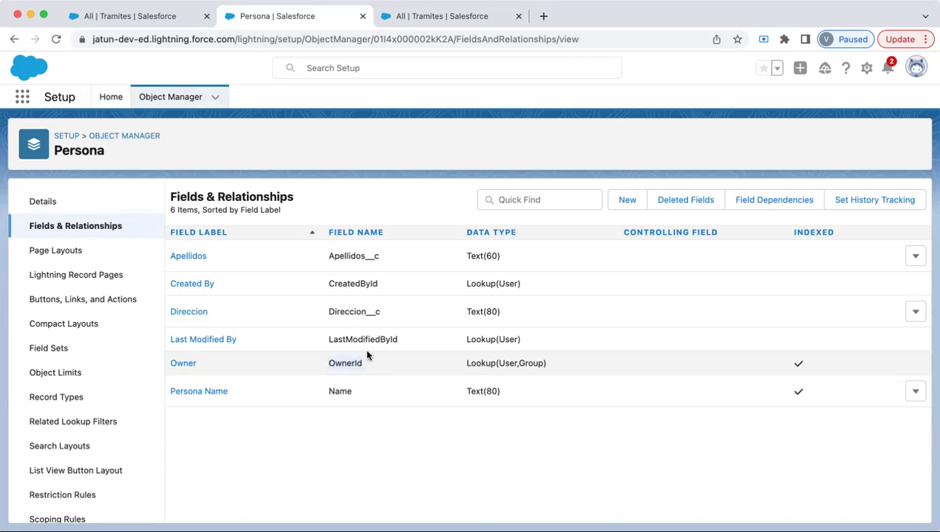
{"action": "left_click_drag", "start_coordinate": [328, 311], "coordinate": [383, 313]}
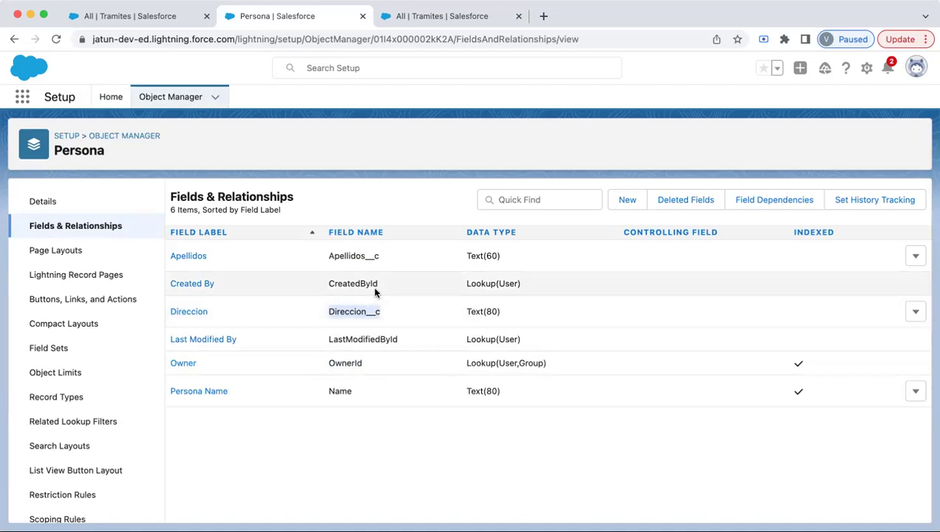
{"action": "left_click", "coordinate": [379, 285]}
{"action": "left_click_drag", "start_coordinate": [379, 286], "coordinate": [328, 284]}
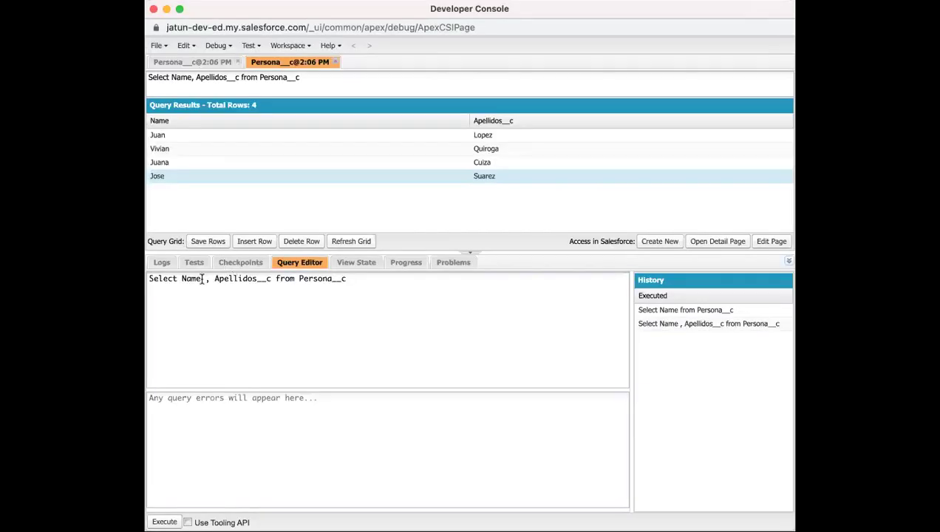
- In the Developer Console, add the OwnerId field after Apellidos__c in the Persona__c query, execute it and select the first result row
{"action": "triple_click", "coordinate": [196, 280]}
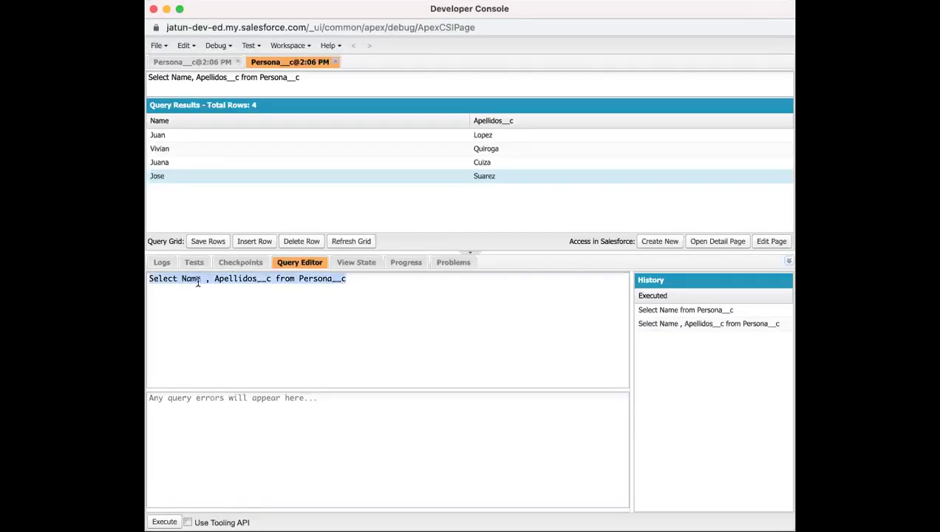
{"action": "left_click", "coordinate": [270, 282]}
{"action": "type", "text": ", Ow"}
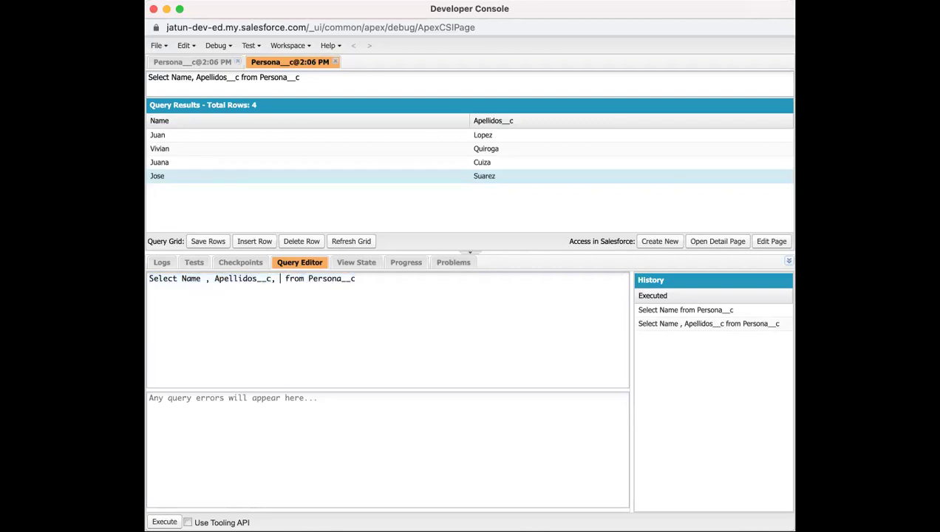
{"action": "type", "text": "nerI"}
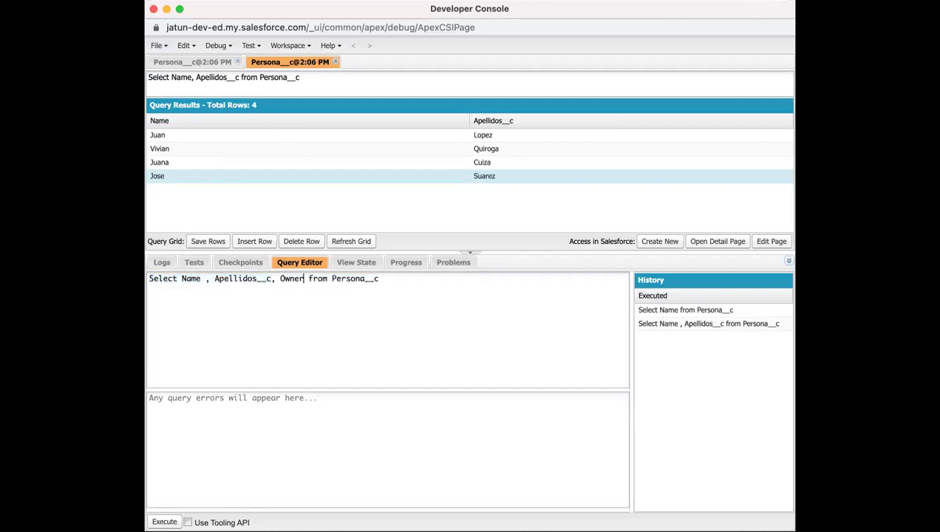
{"action": "type", "text": "d"}
{"action": "left_click", "coordinate": [164, 521]}
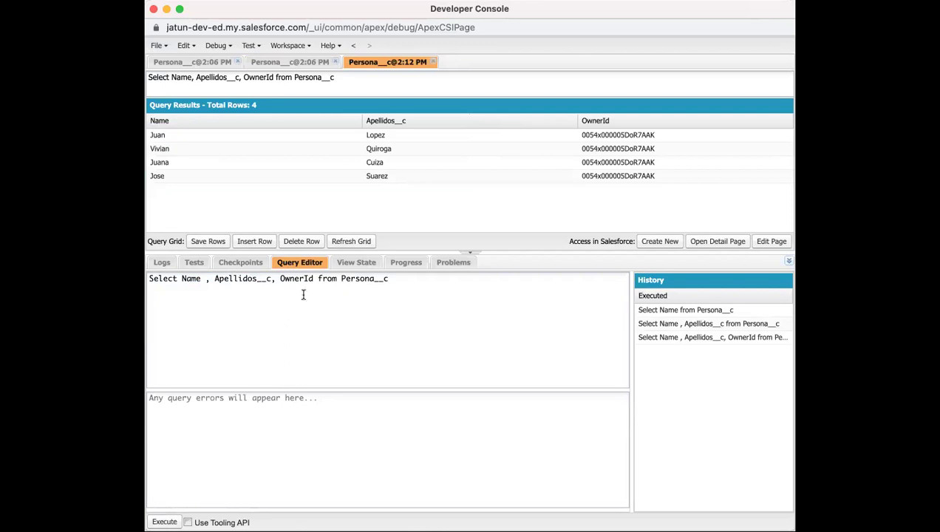
{"action": "left_click", "coordinate": [662, 137]}
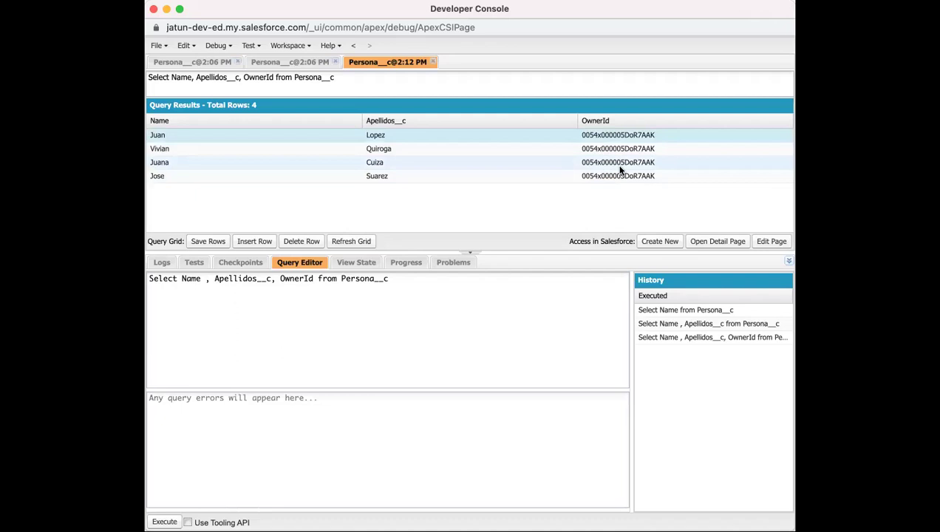
- Insert the direccion__c field between Apellidos__c and OwnerId in the Persona__c query and execute it
{"action": "left_click_drag", "start_coordinate": [341, 279], "coordinate": [391, 285]}
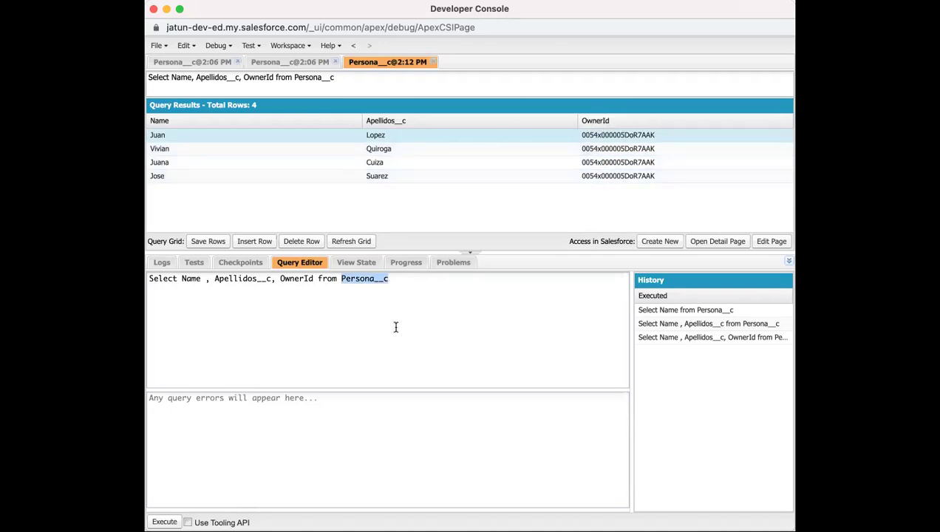
{"action": "left_click", "coordinate": [275, 279]}
{"action": "type", "text": "dire"}
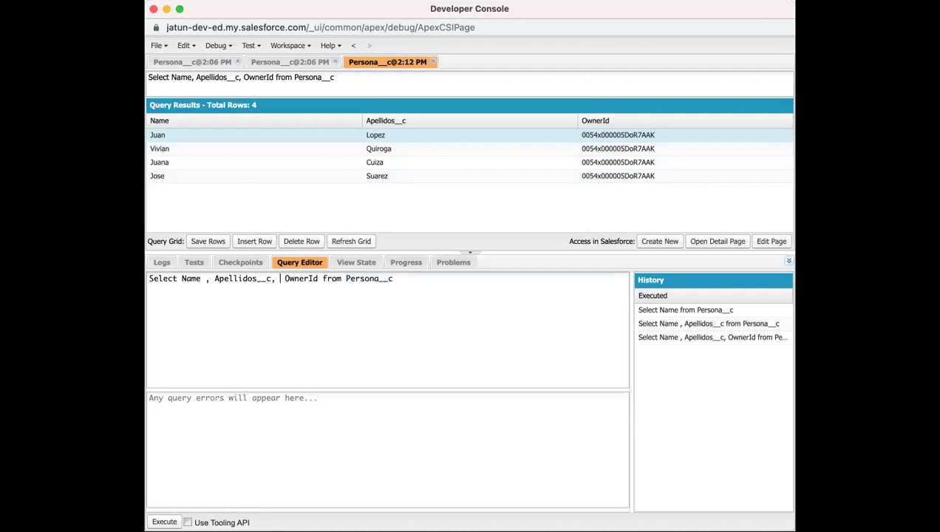
{"action": "type", "text": "ccion"}
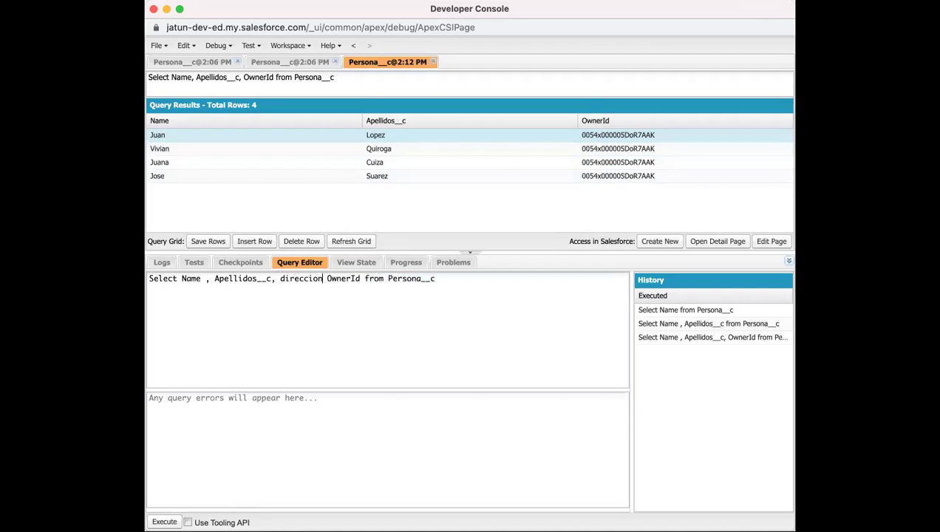
{"action": "type", "text": "__c"}
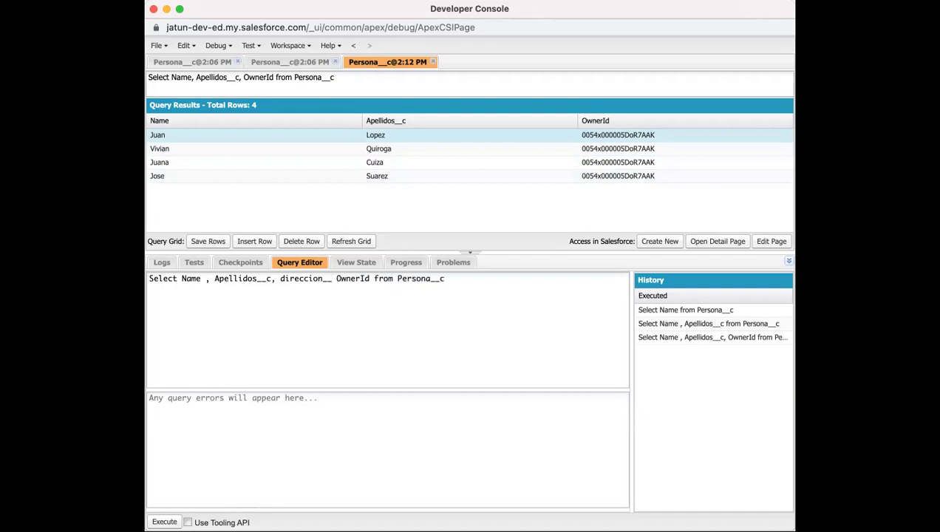
{"action": "type", "text": ","}
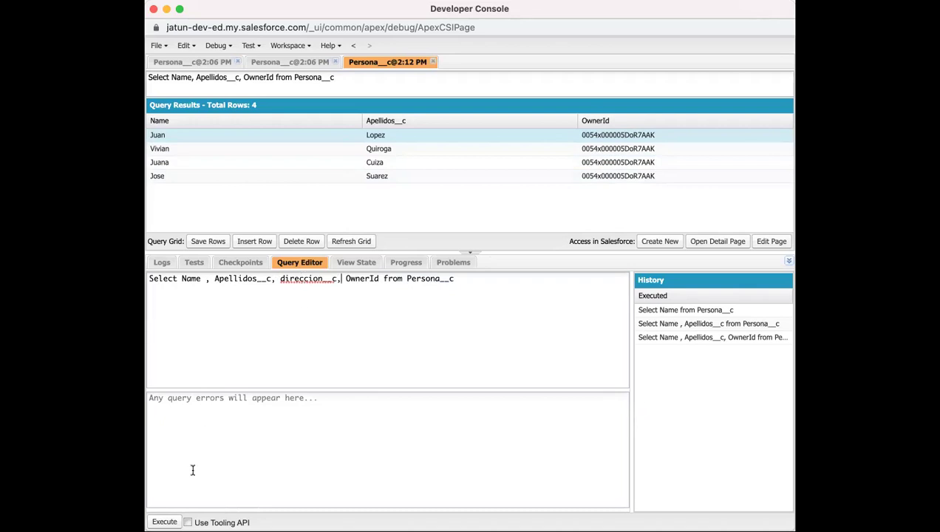
{"action": "left_click", "coordinate": [164, 522]}
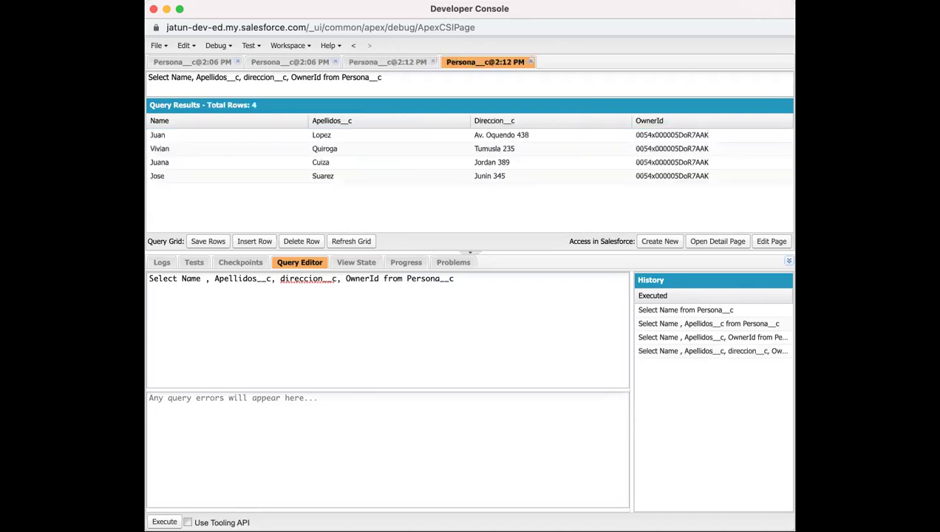